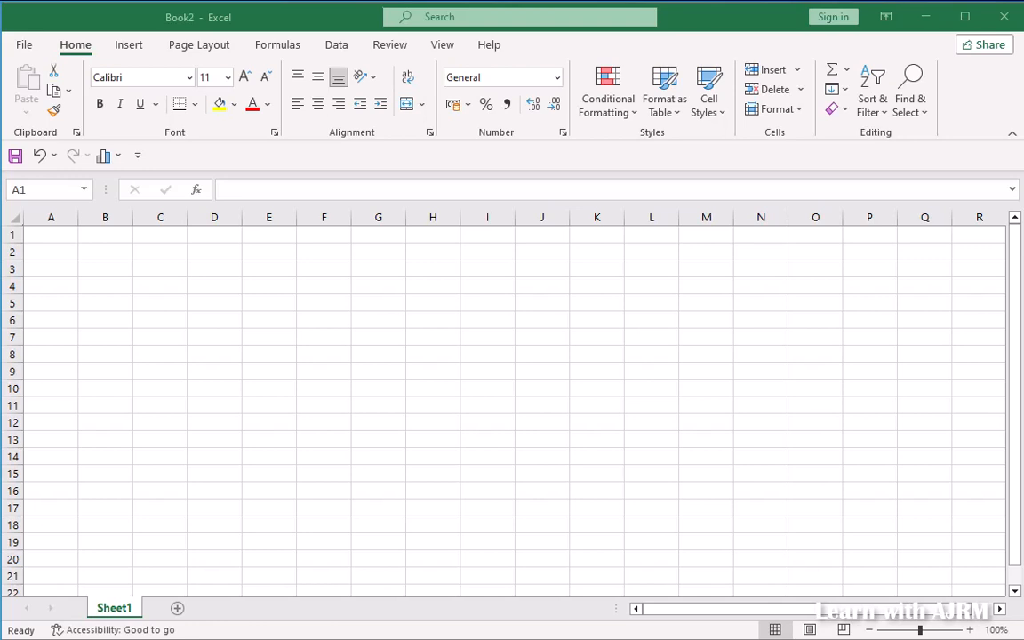
Switch to Paint, handwrite the expression "X - Y" on the blank canvas, and return to Excel
mouse_move(968, 636)
left_click(968, 604)
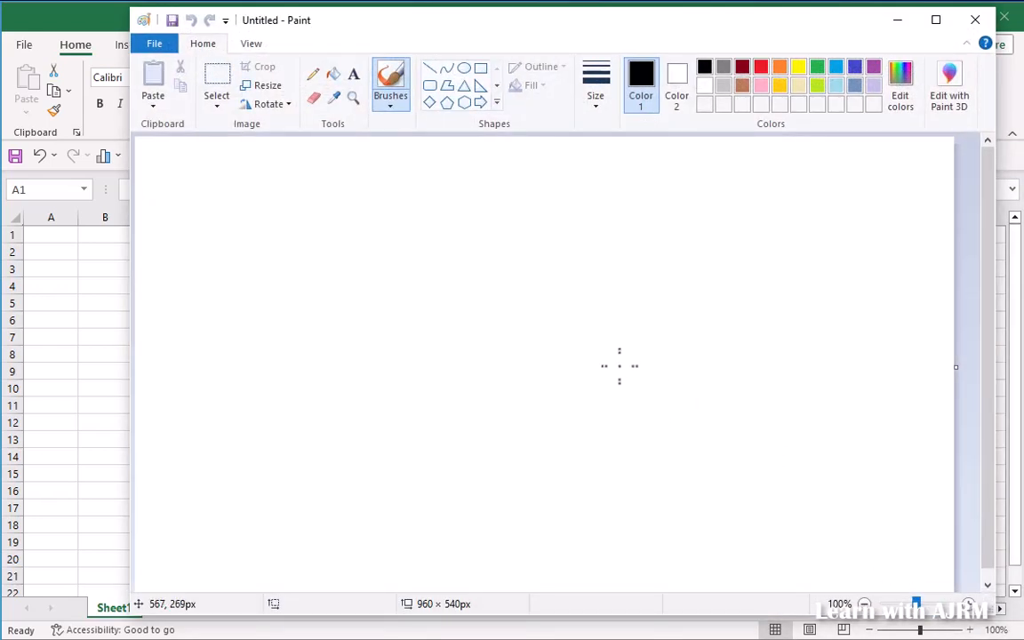
mouse_move(361, 192)
left_mouse_down()
mouse_move(389, 219)
mouse_move(348, 226)
mouse_move(426, 208)
mouse_move(459, 209)
mouse_move(455, 230)
left_mouse_up()
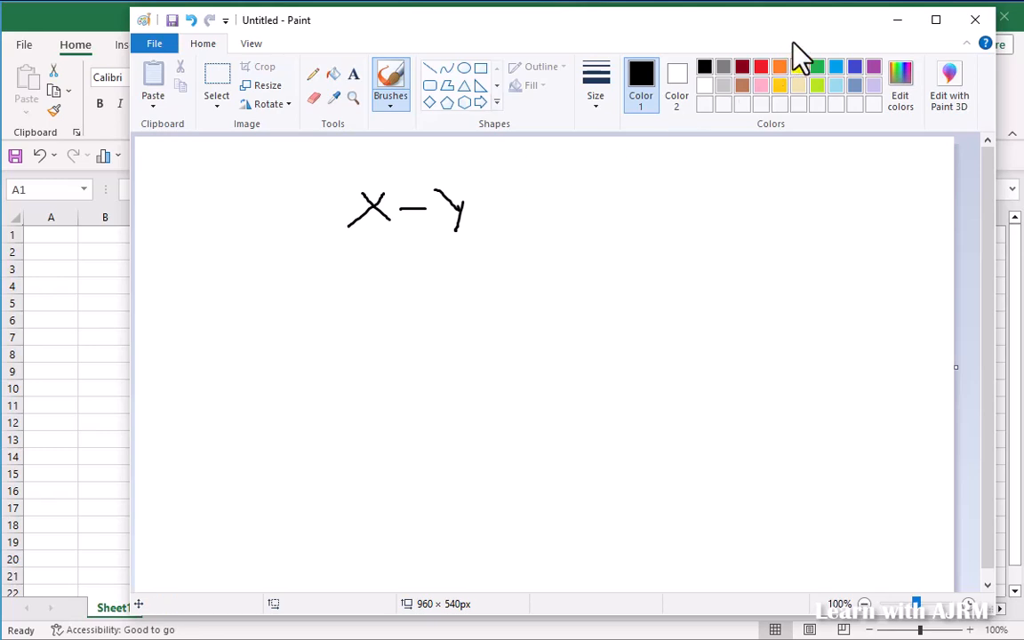
left_click(898, 21)
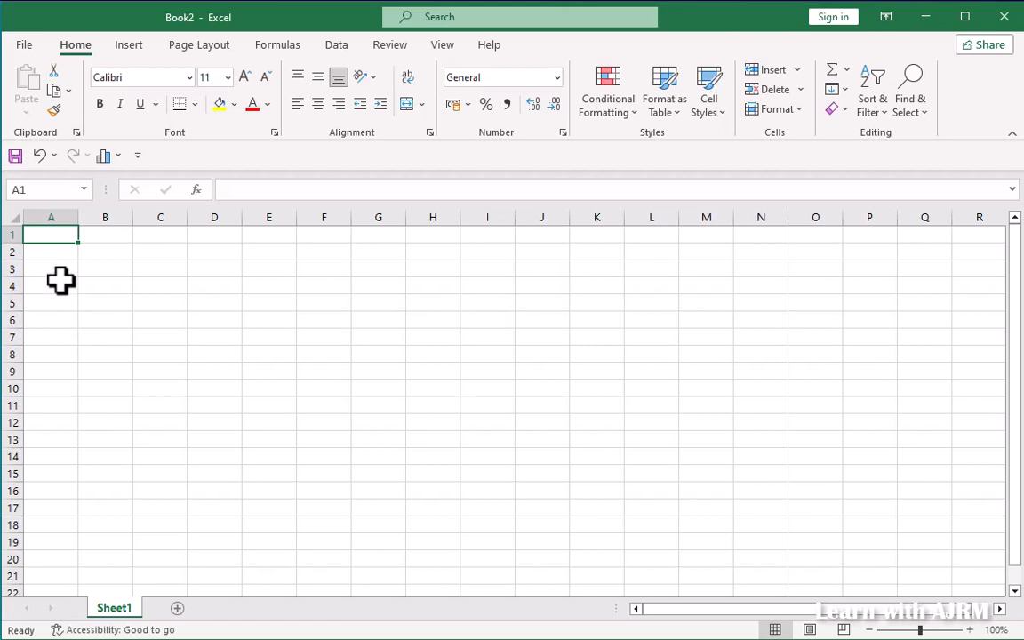
Enter the subtraction formula =A1-B1 in cell C1
left_click(160, 236)
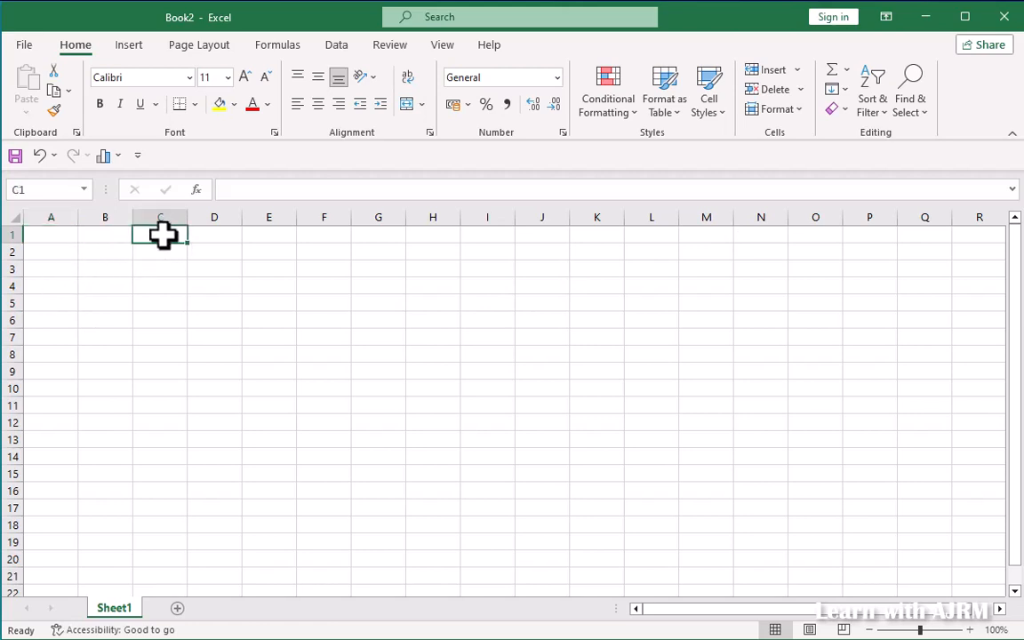
type("=")
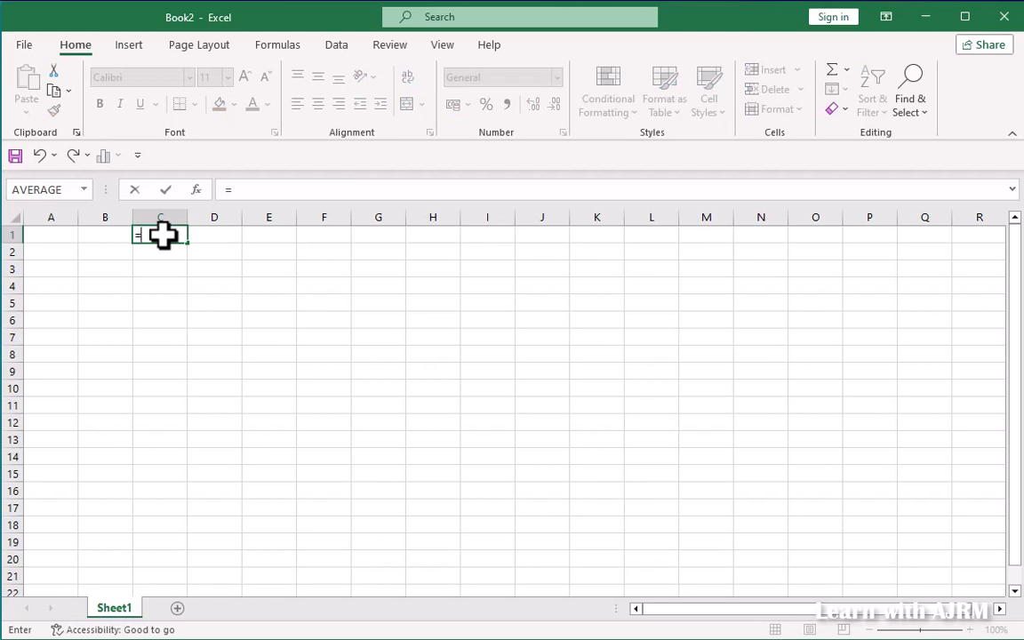
type("A1")
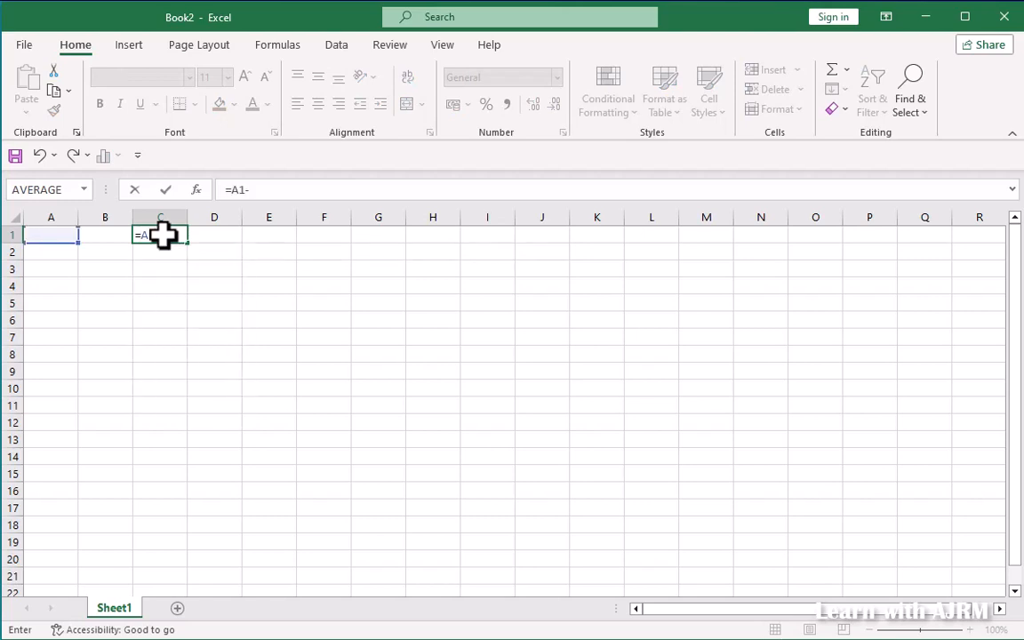
type("-B1")
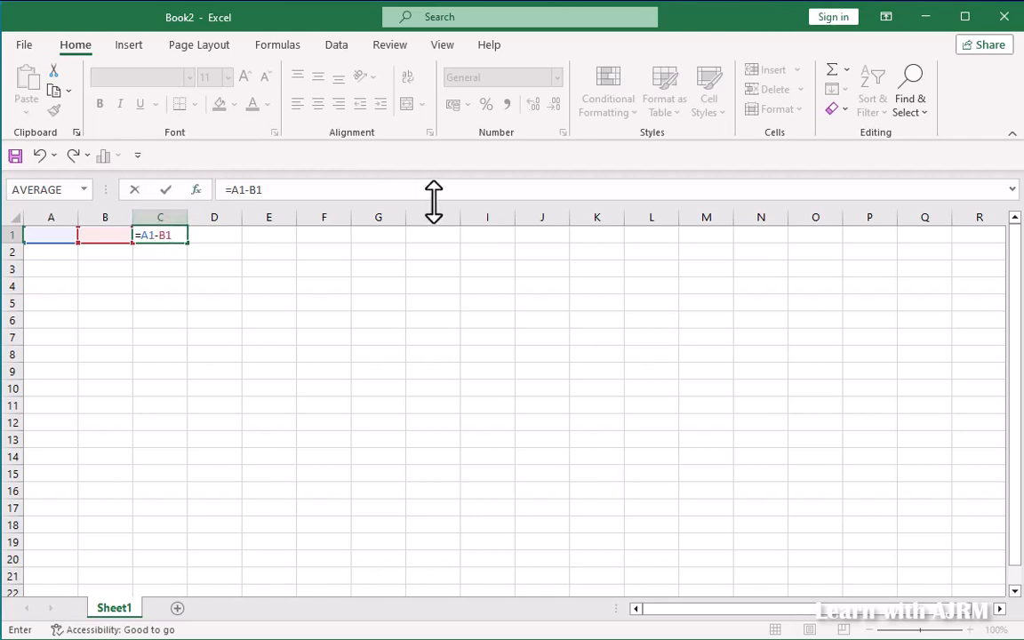
key("Return")
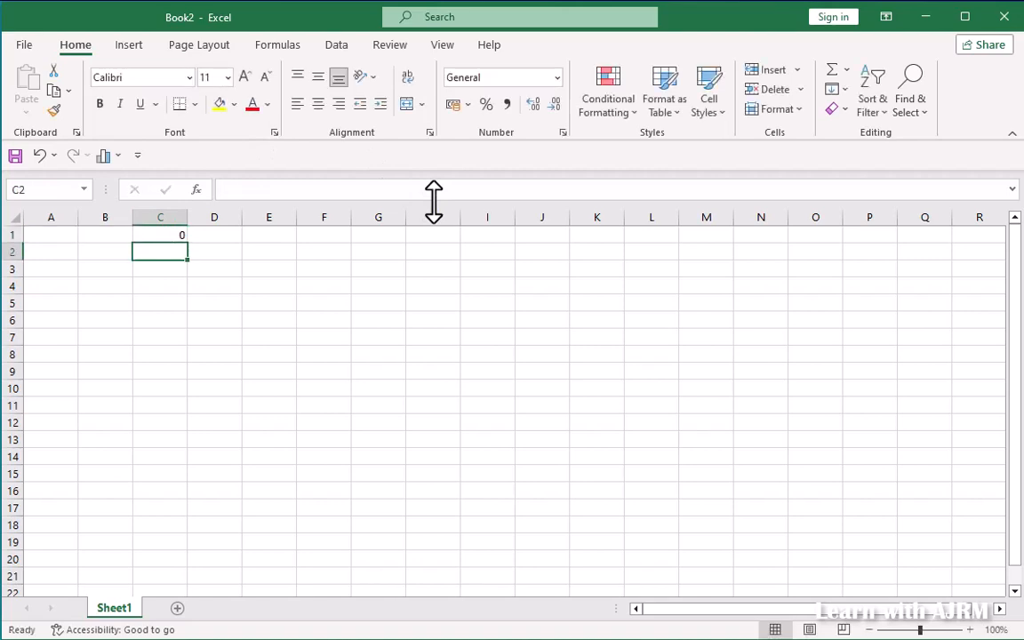
Enter 10 in cell A1 and 20 in cell B1 as inputs for the subtraction formula
left_click(37, 237)
type("10")
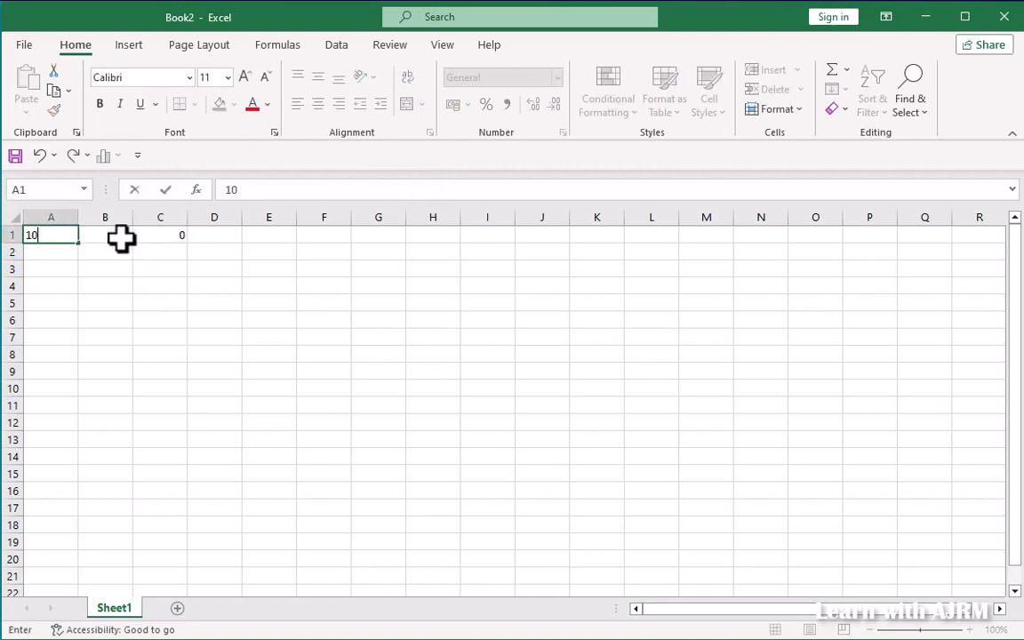
left_click(113, 232)
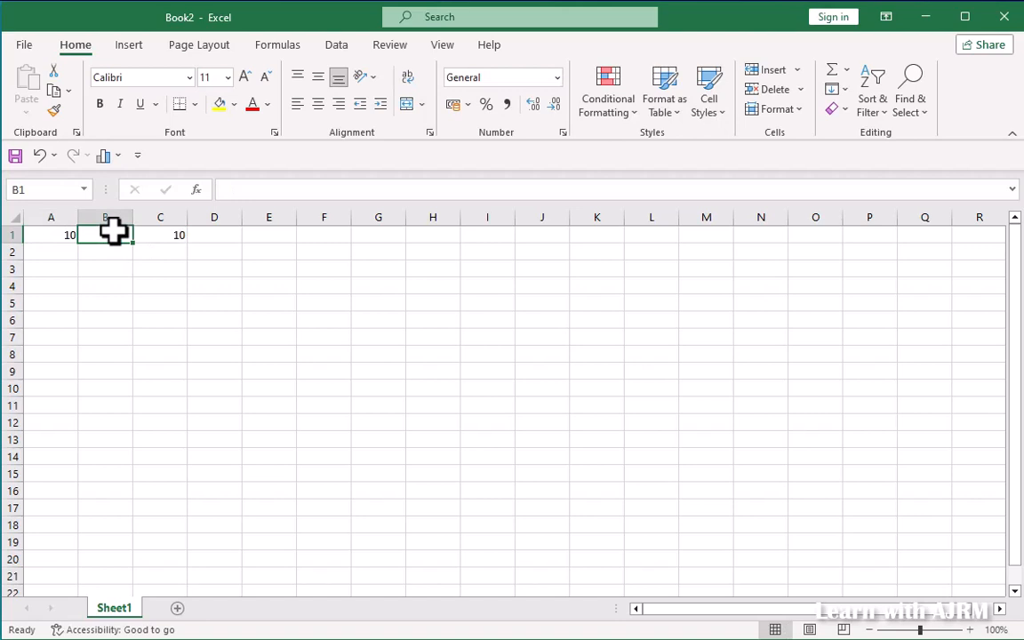
type("20")
key("Return")
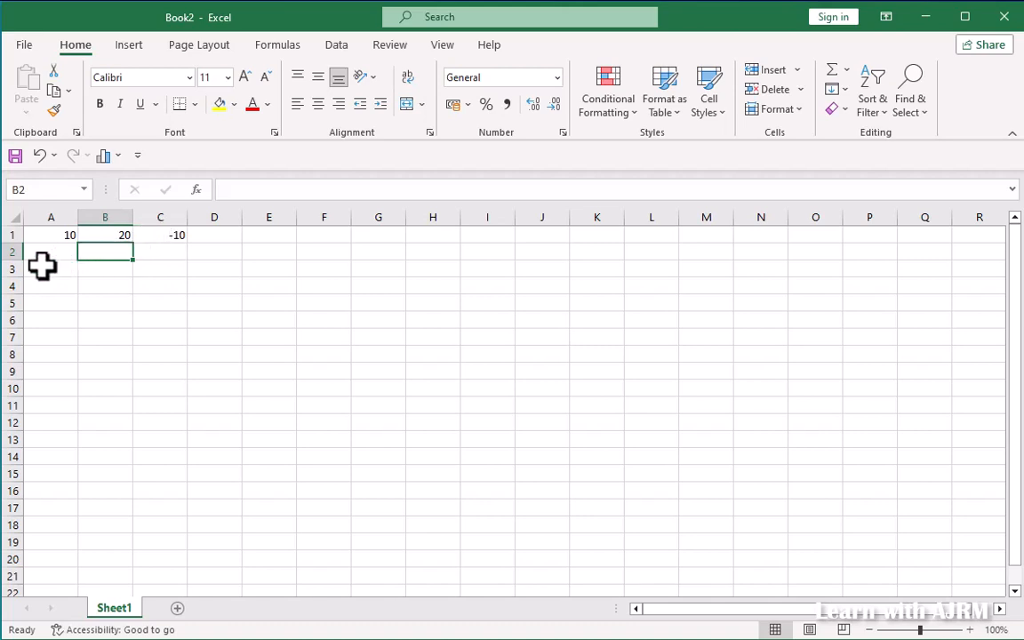
Change the value in cell A1 to 50 to test the subtraction formula
left_click(58, 236)
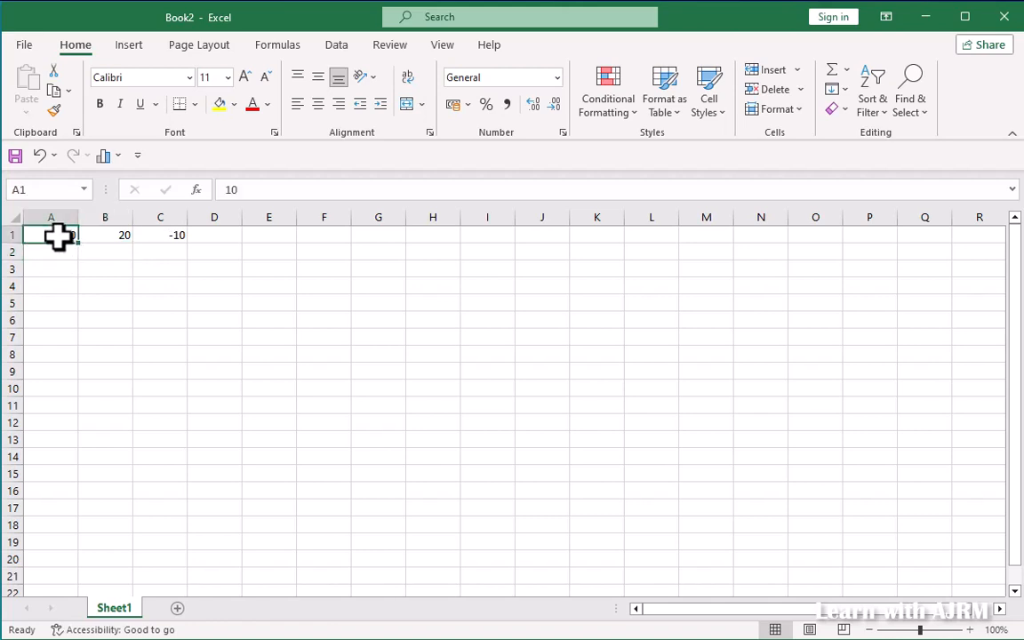
type("50")
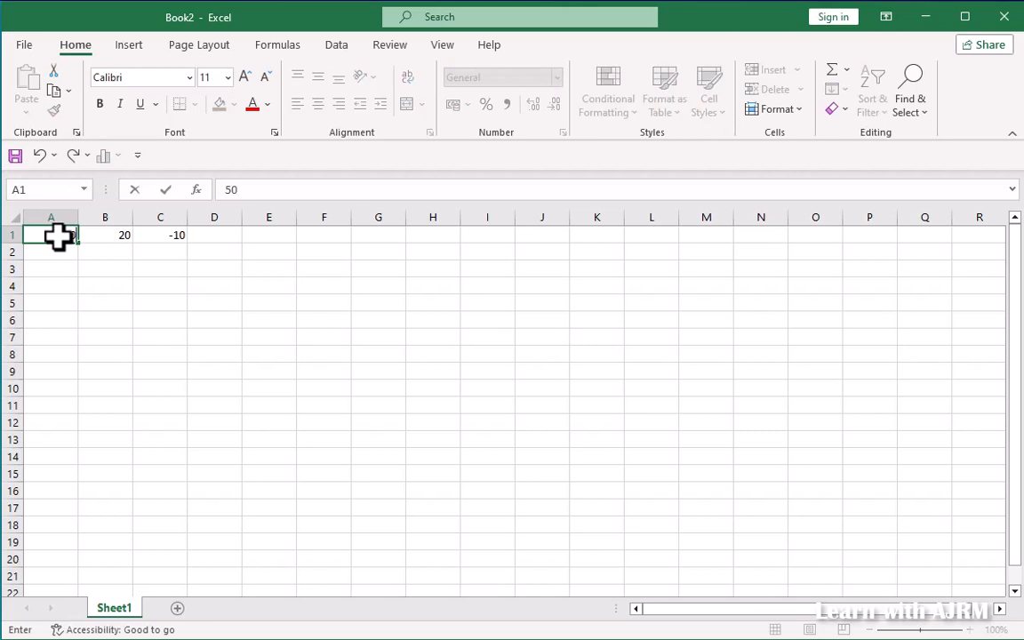
key("Return")
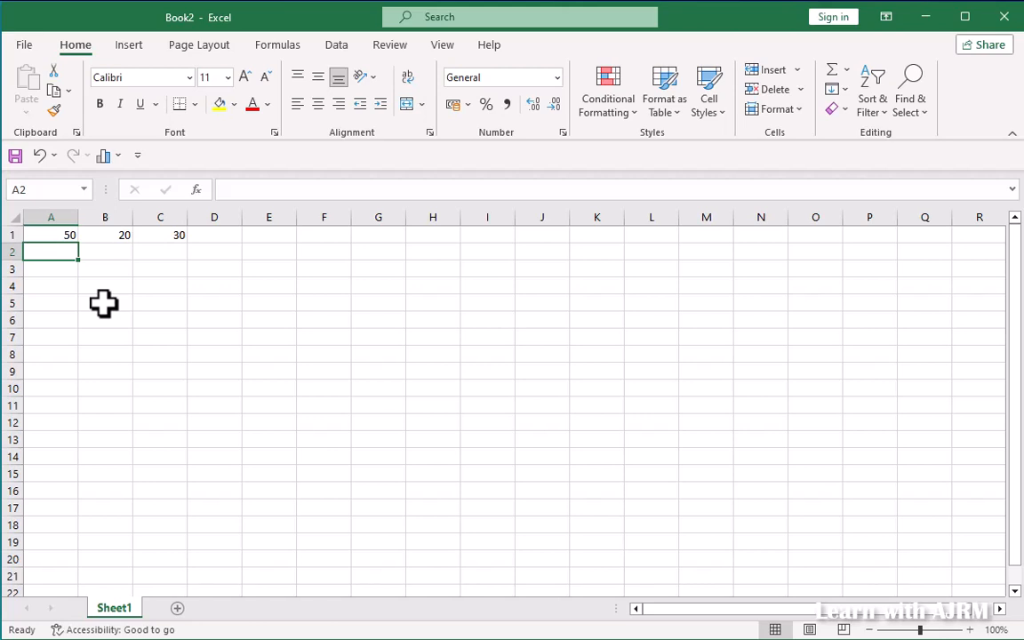
Clear cells A1 to D1 and enter 10, 20, 30, 40 and 50 down cells A1 to A5
left_click_drag(199, 234, 56, 238)
key("Delete")
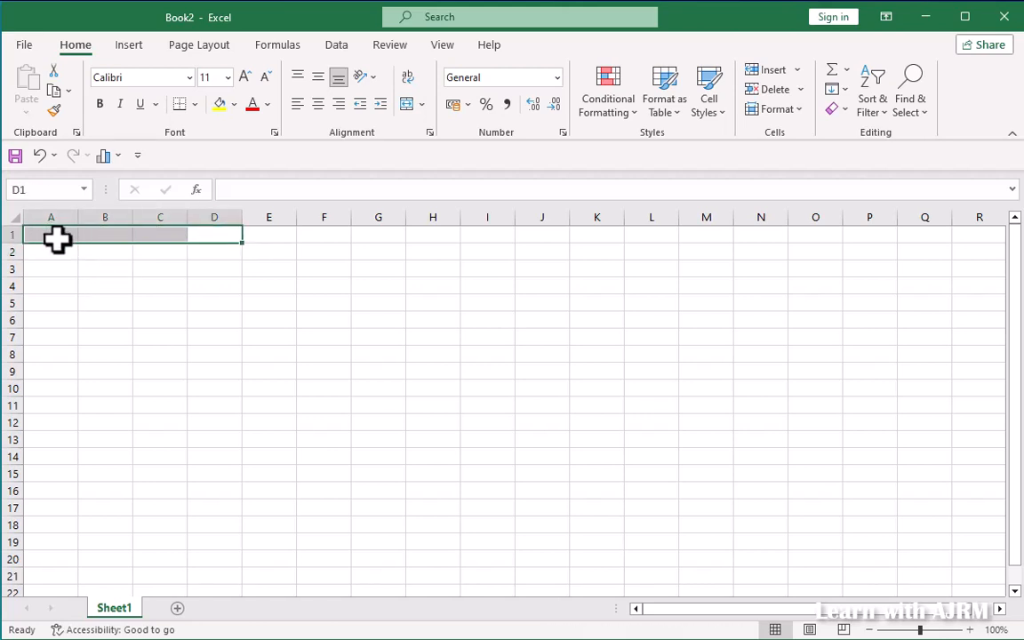
key("Left")
key("Left")
key("Left")
type("10")
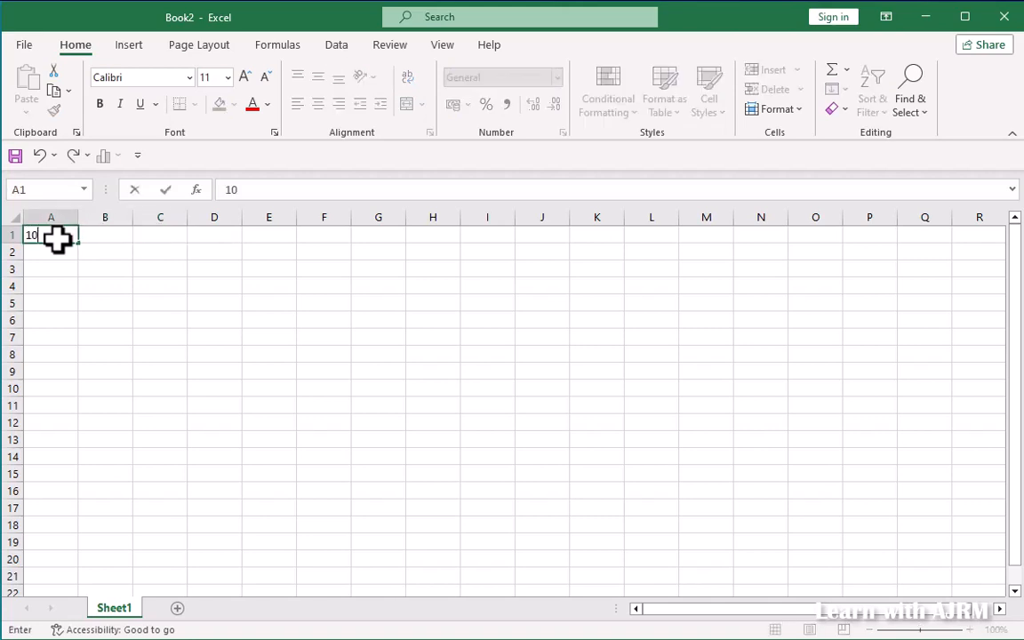
key("Return")
type("20")
key("Return")
type("3")
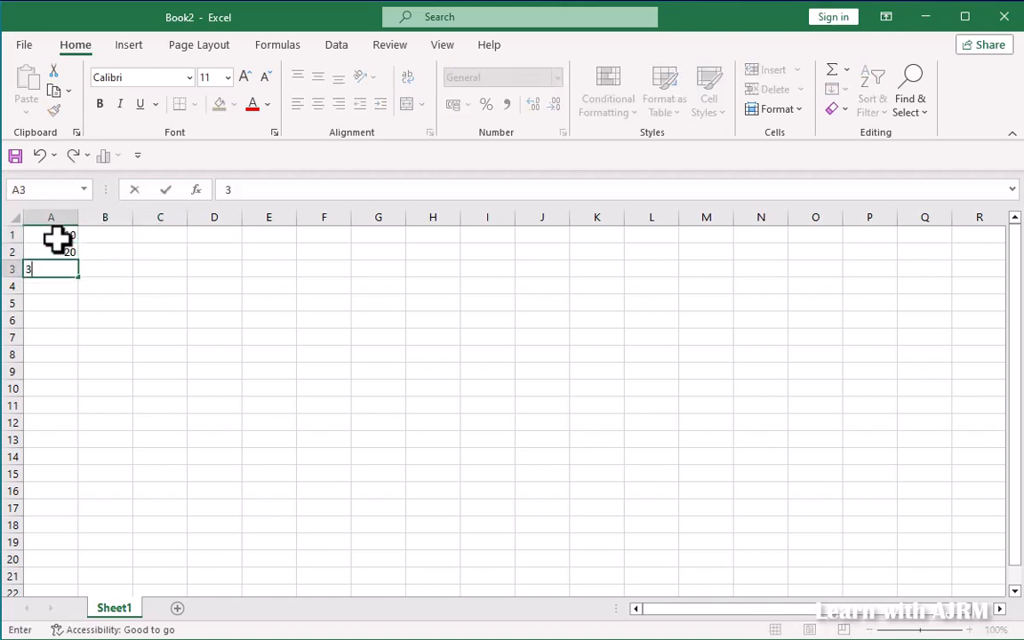
type("0")
key("Return")
type("40")
key("Return")
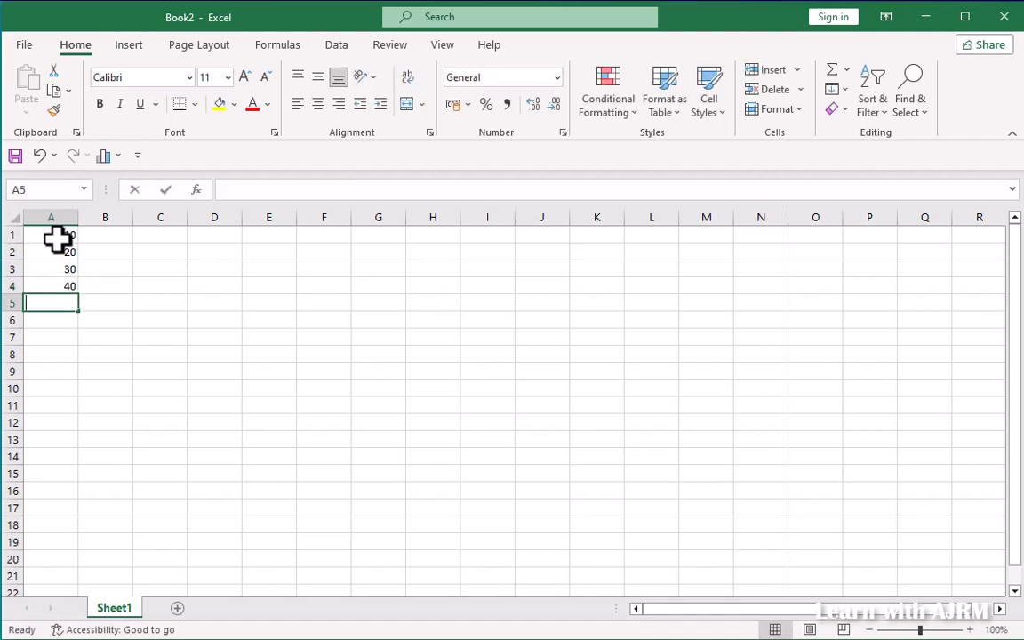
type("50")
key("Return")
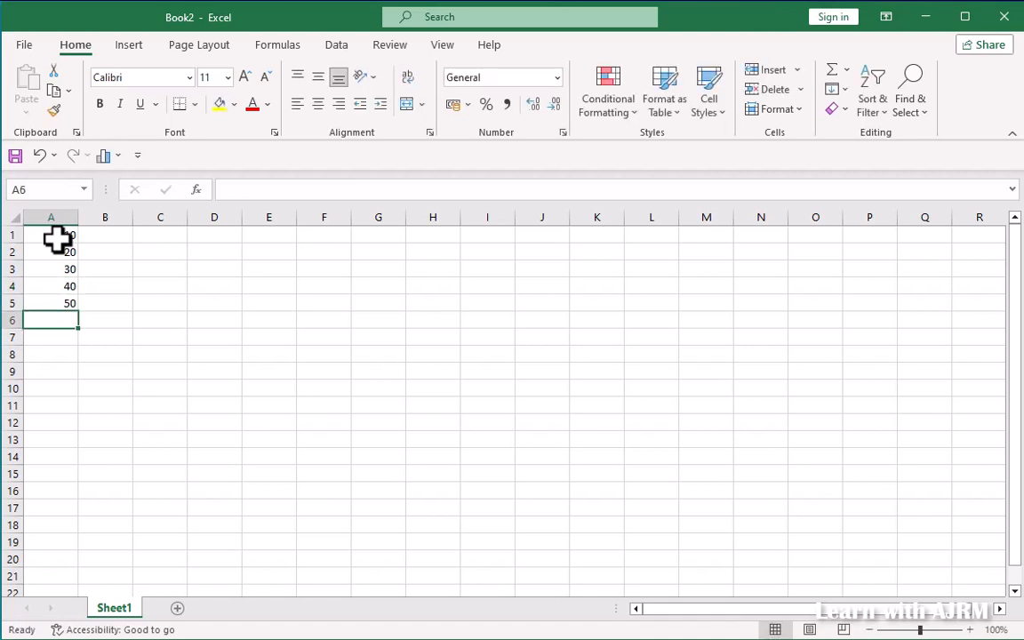
Enter the formula =A1+A2+A3+A4+A5 in cell A6 to add the five numbers
type("=")
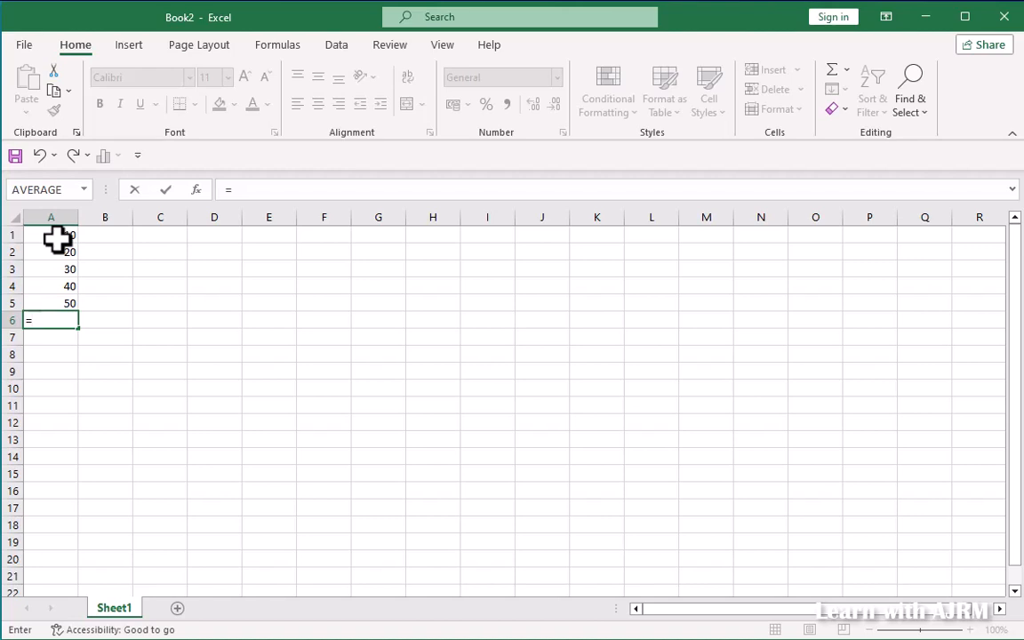
left_click(56, 238)
type("+")
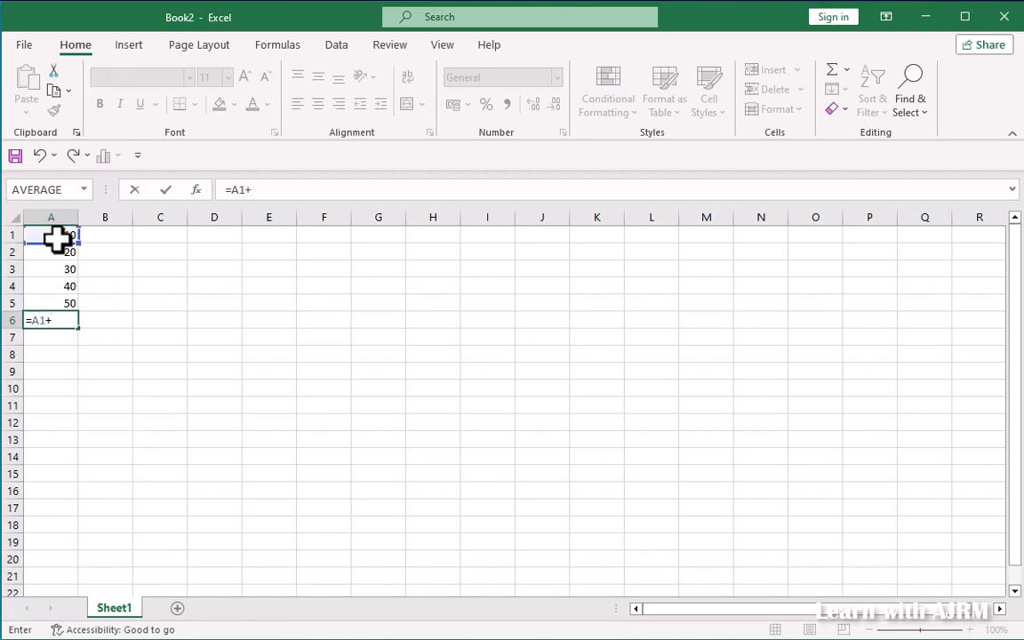
type("A2+")
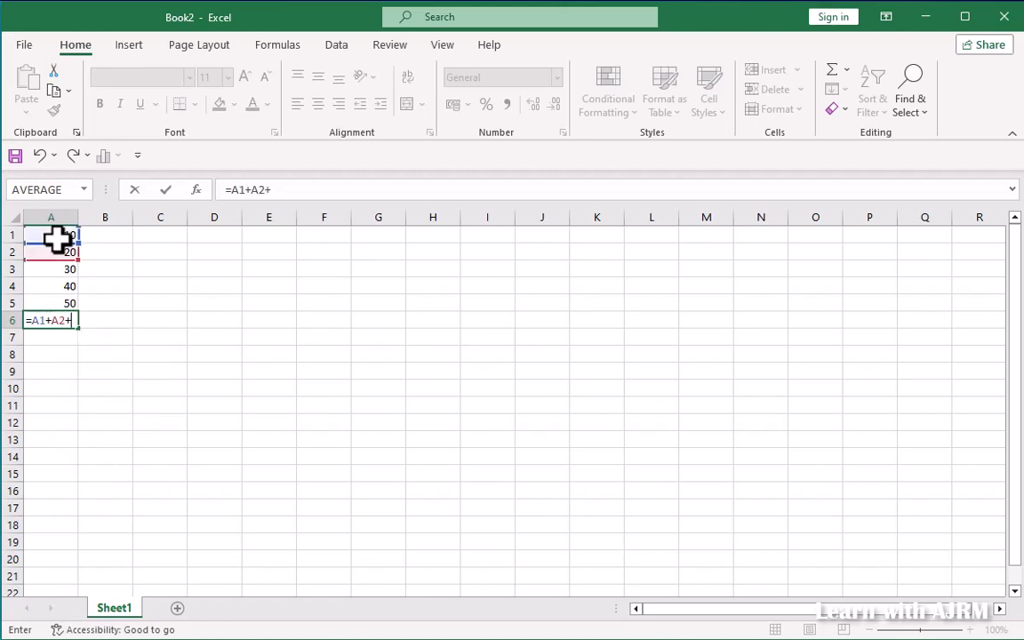
type("A3+")
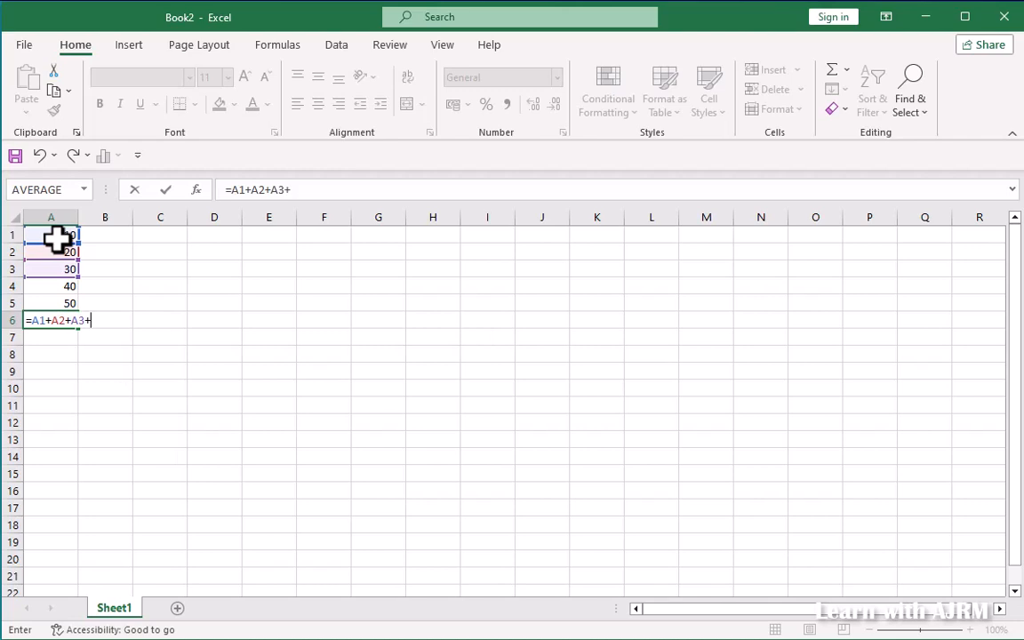
type("A4+A5")
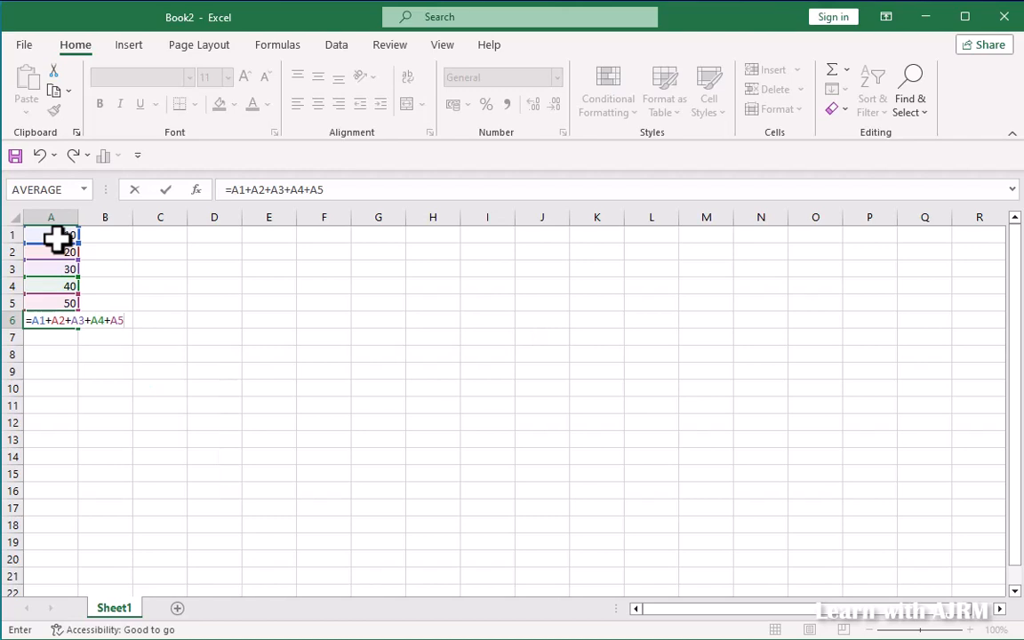
key("Return")
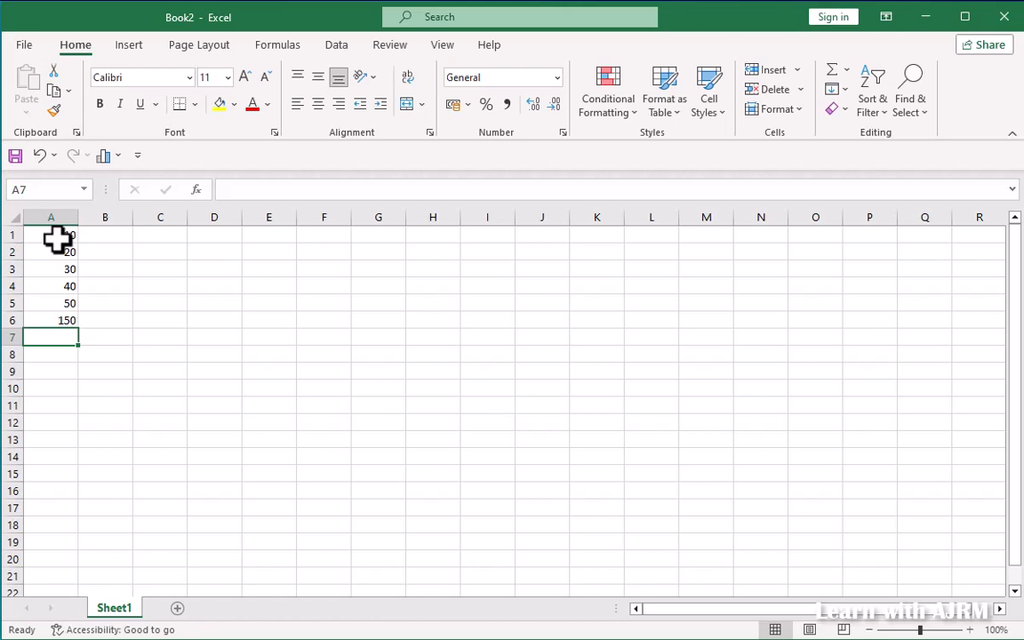
Change the value in cell A2 to 65 to test the addition formula
key("Up")
key("Up")
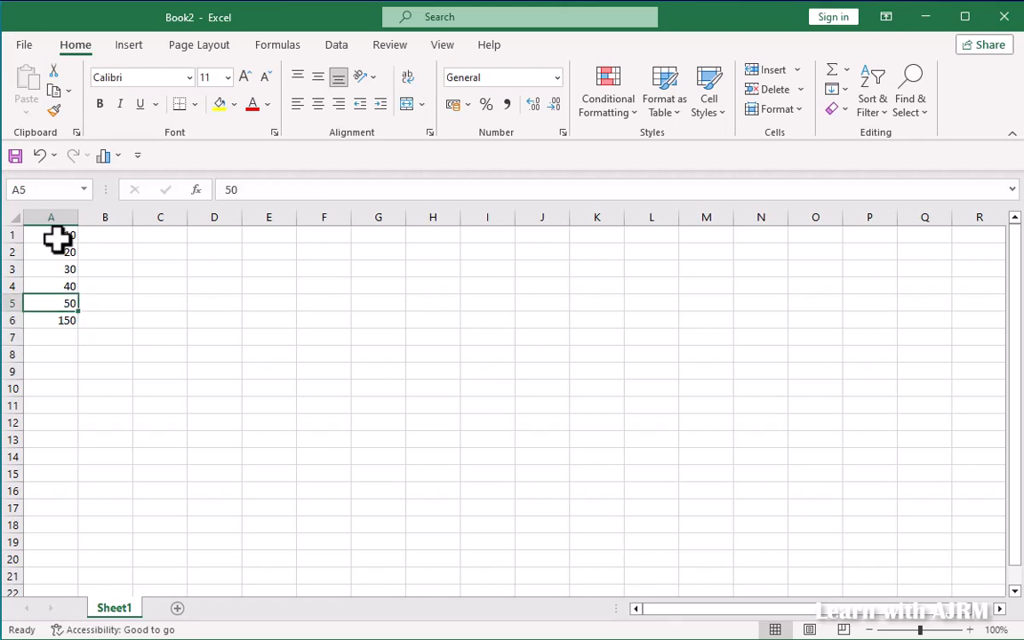
key("Up")
key("Up")
key("Up")
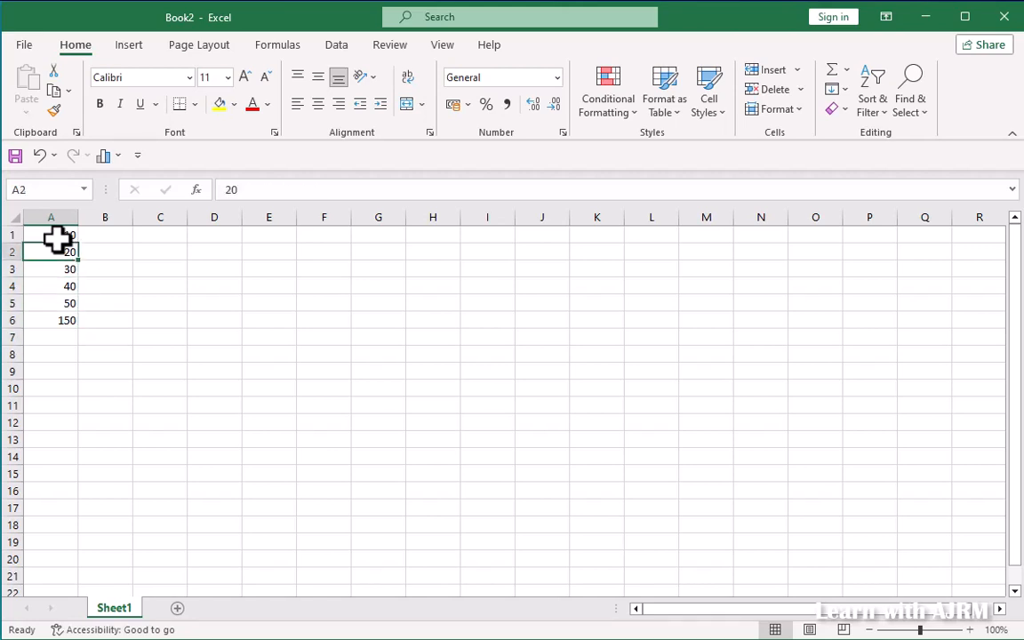
type("65")
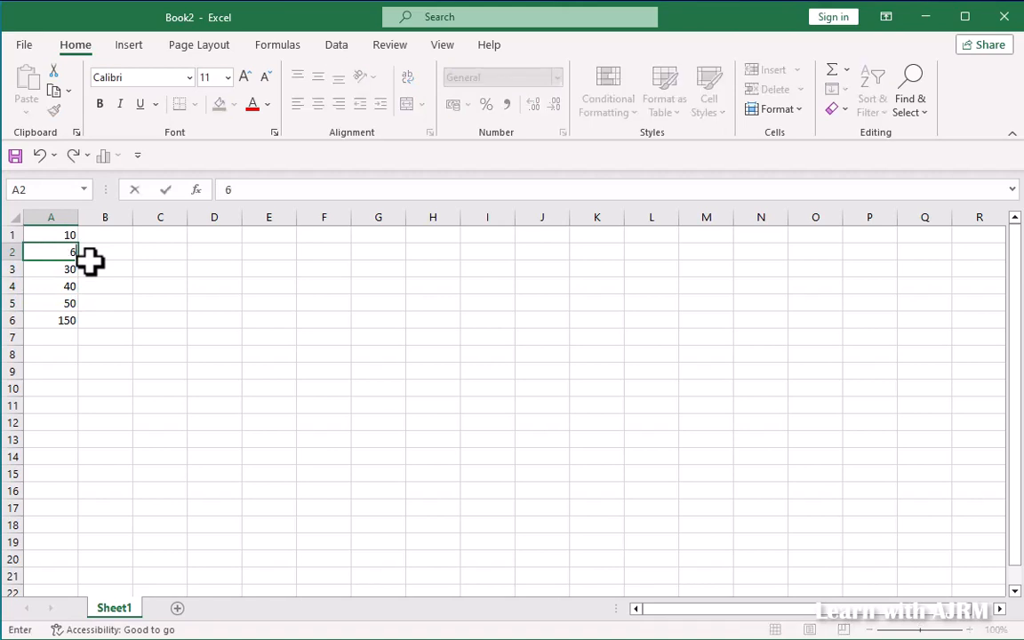
key("Return")
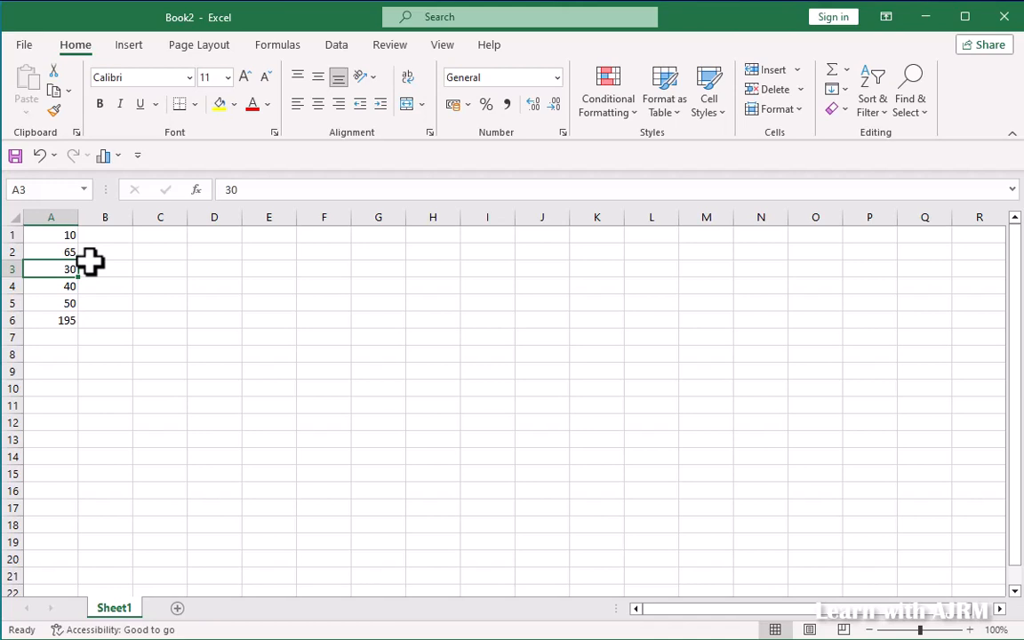
Replace the formula in cell A6 with =SUM(A1,A2,A3,A4,A5)
key("Down")
key("Down")
key("Down")
type("=")
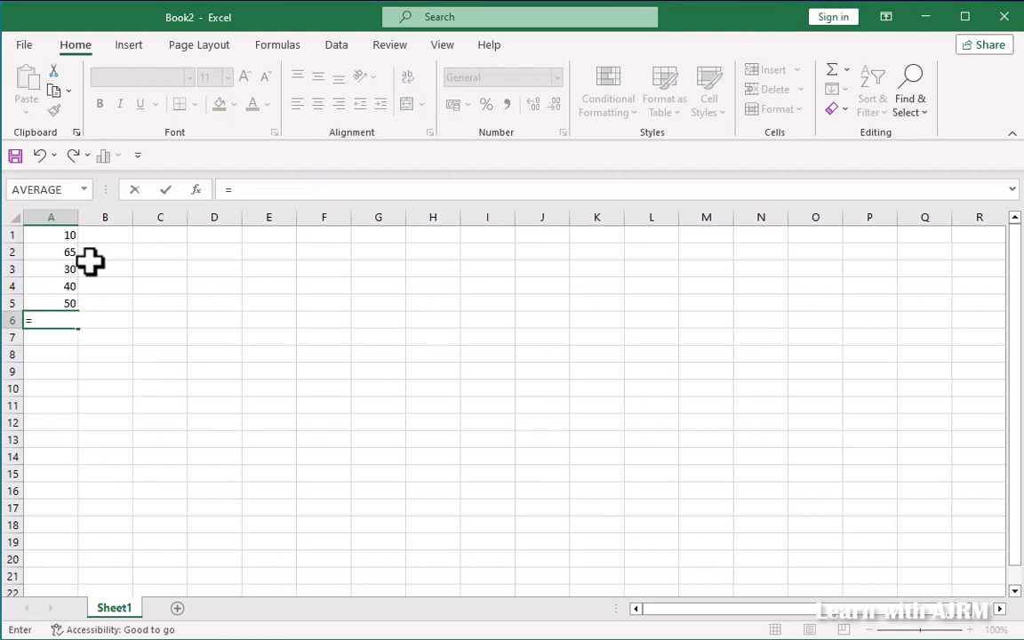
type("SUM")
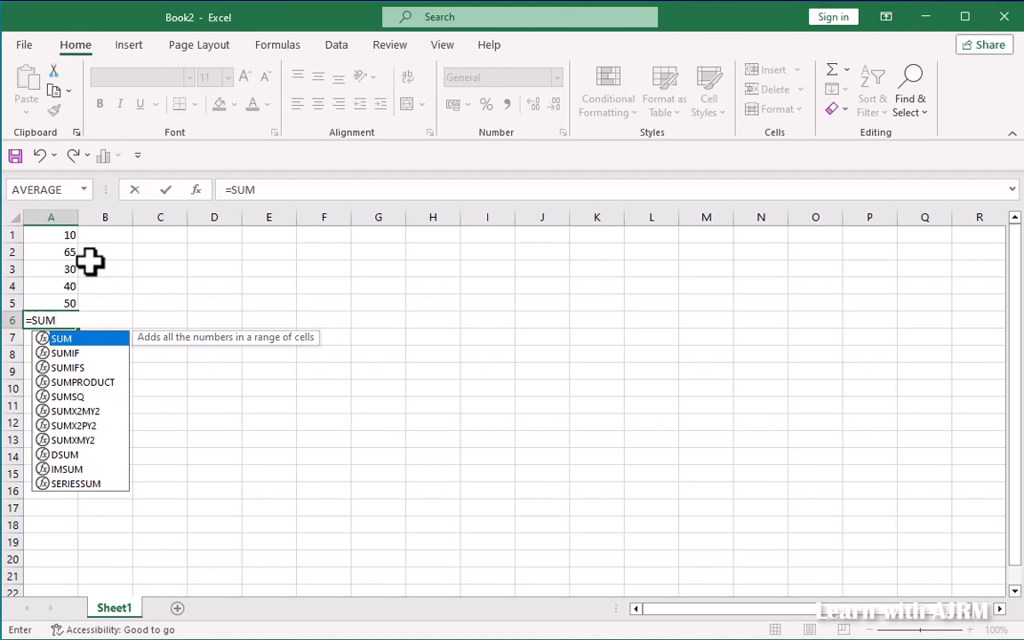
type("(")
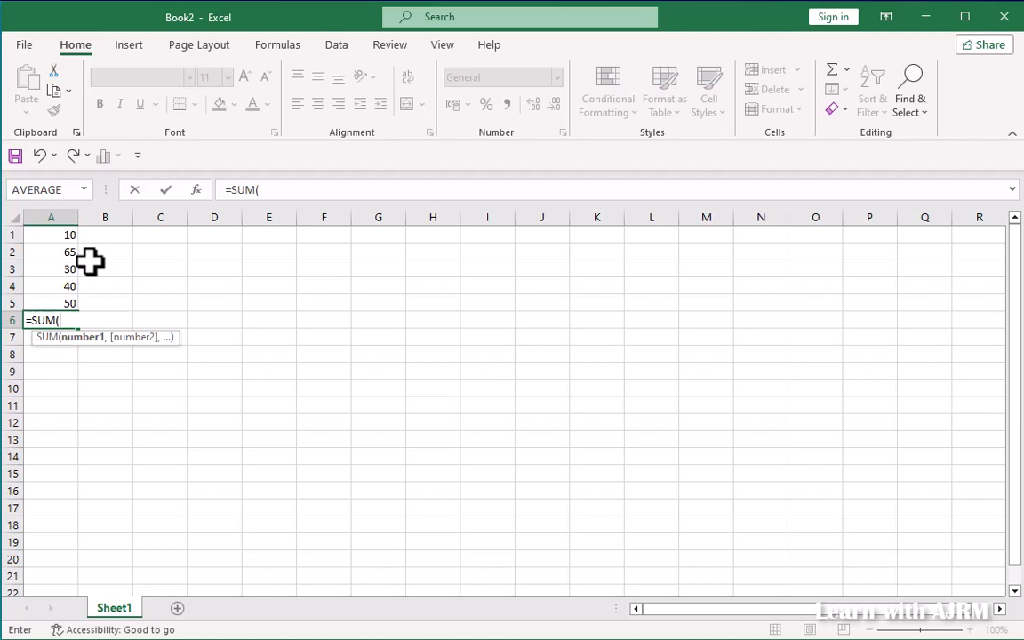
type("A1")
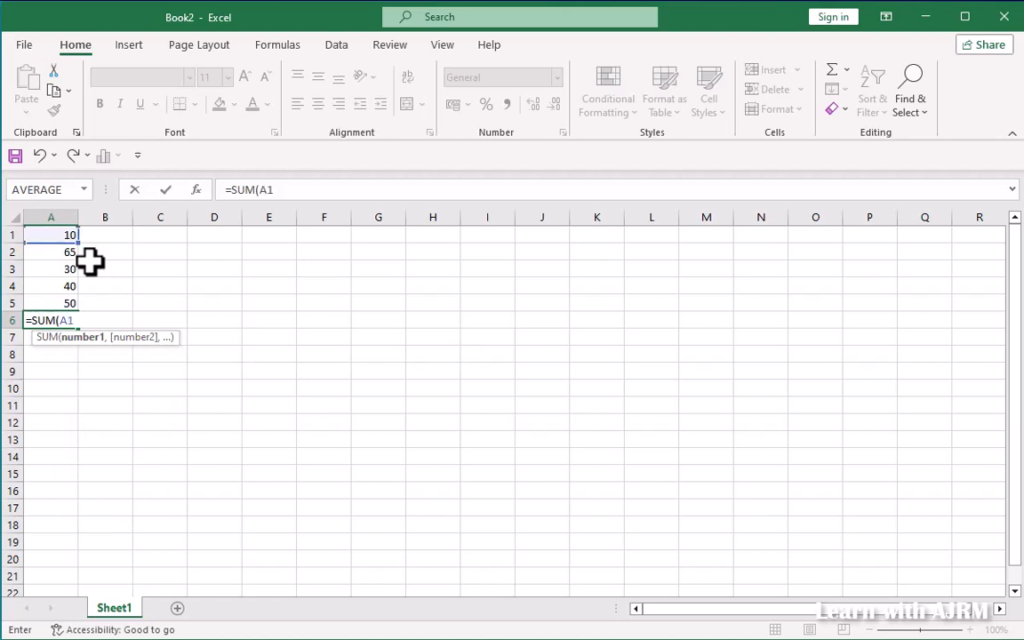
type(",A2,")
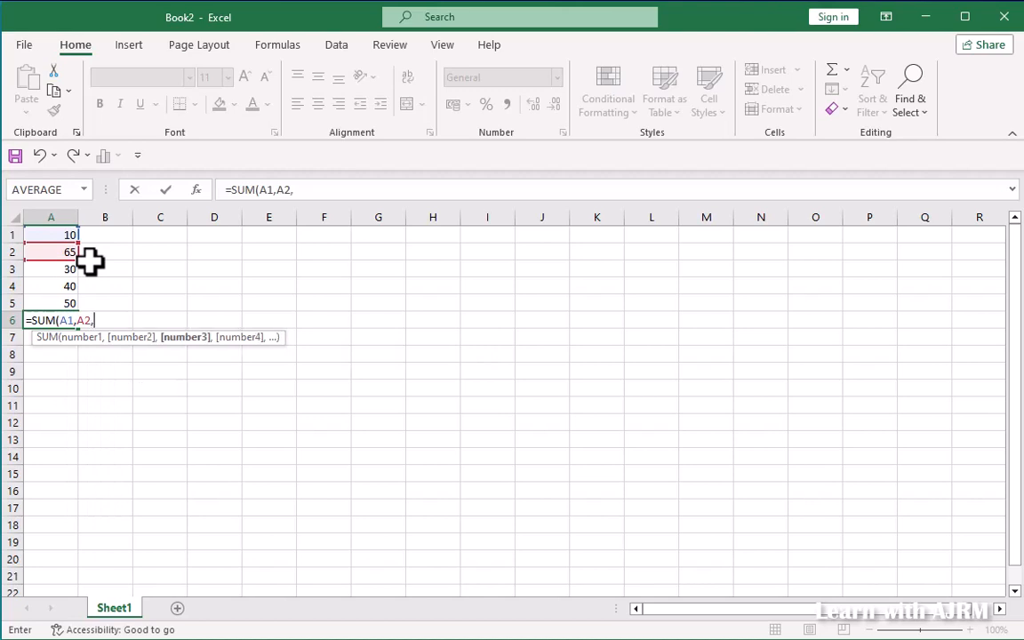
type("A3,A")
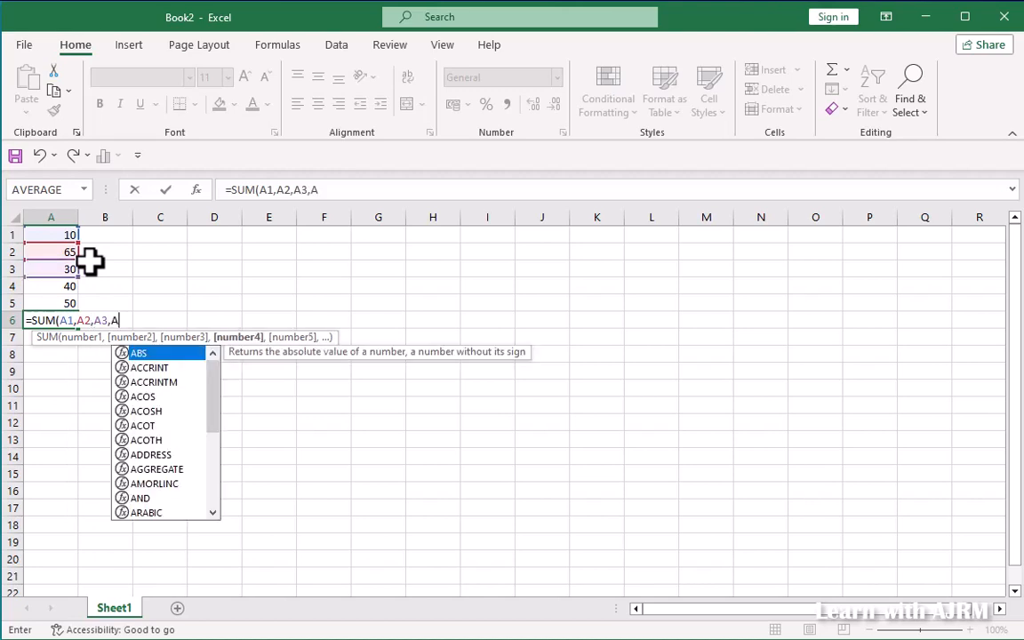
type("4,A5")
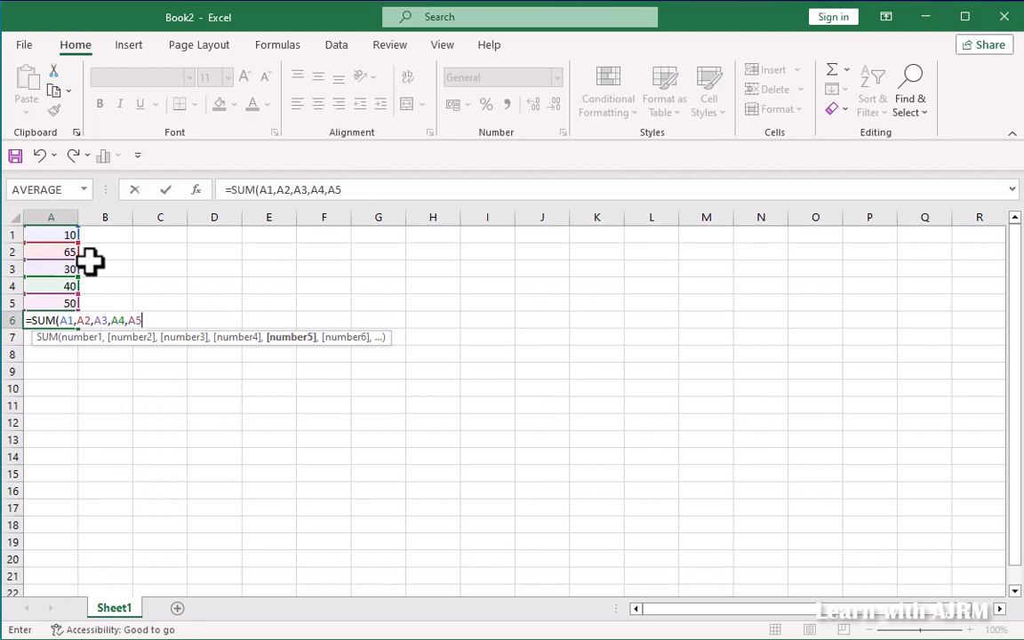
type(")")
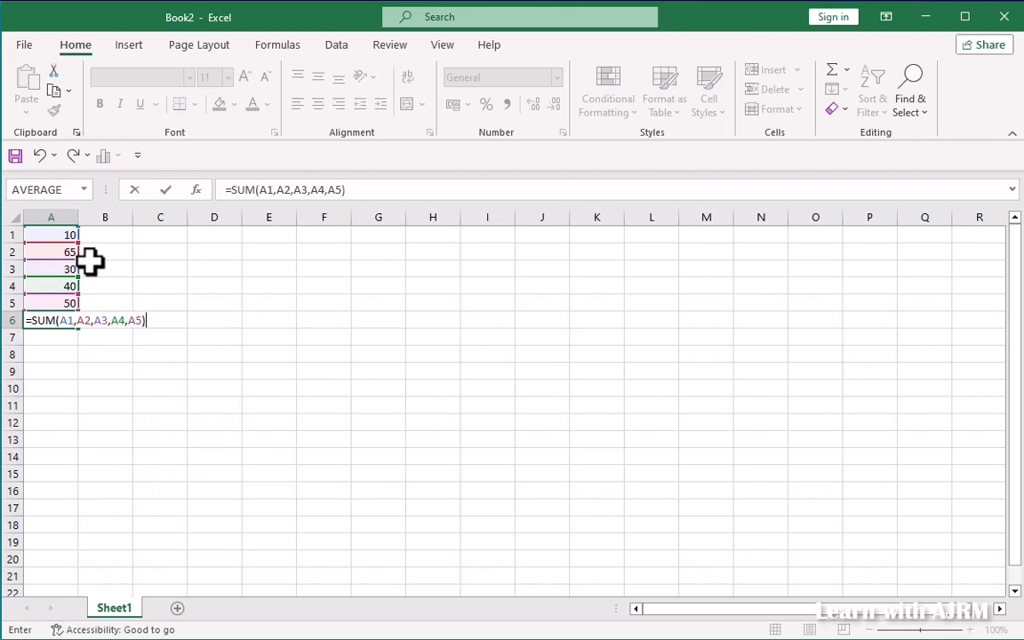
key("Return")
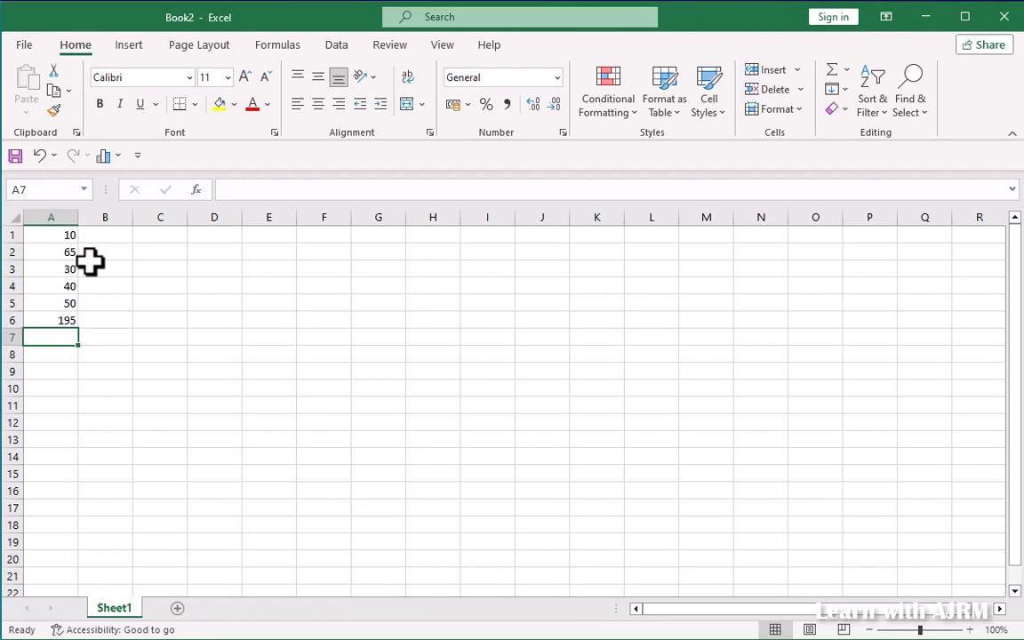
Edit the SUM formula in cell A6 to use a range instead of separate references, making it =SUM(A1:A5)
double_click(55, 325)
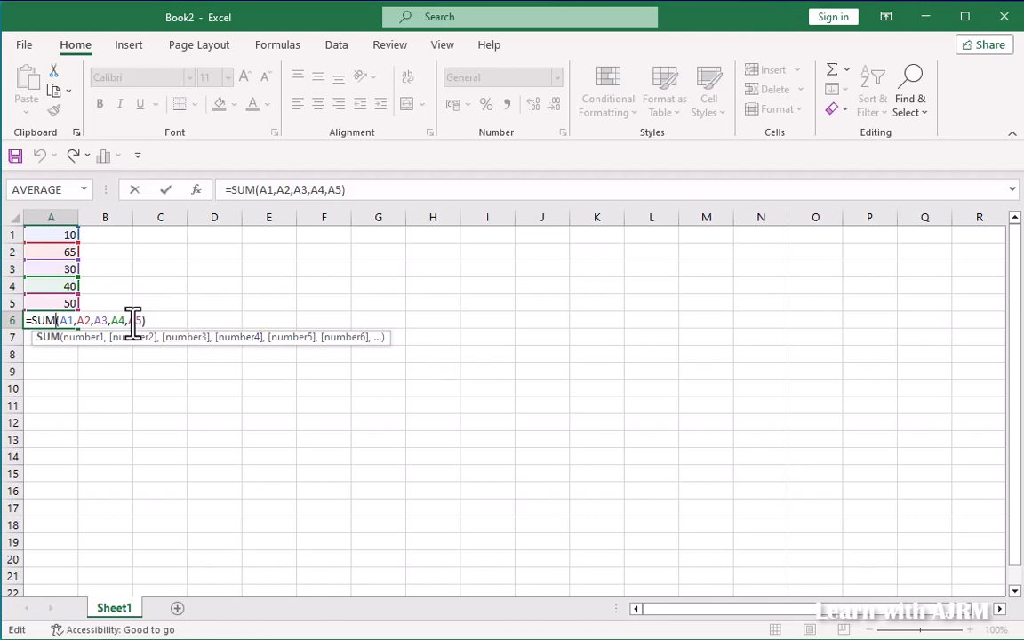
left_click_drag(59, 320, 84, 319)
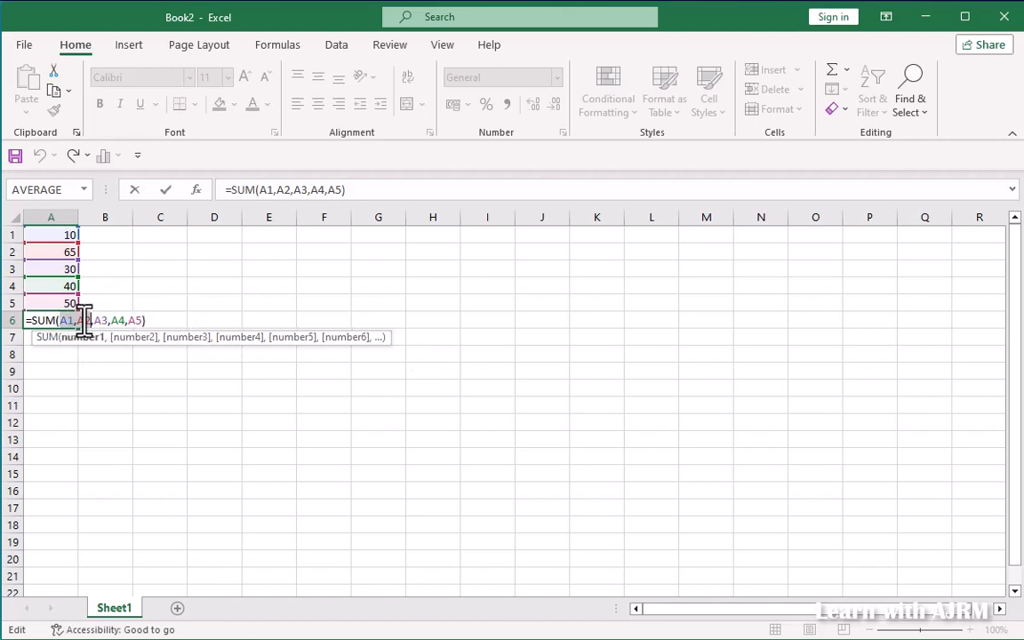
left_click(76, 320)
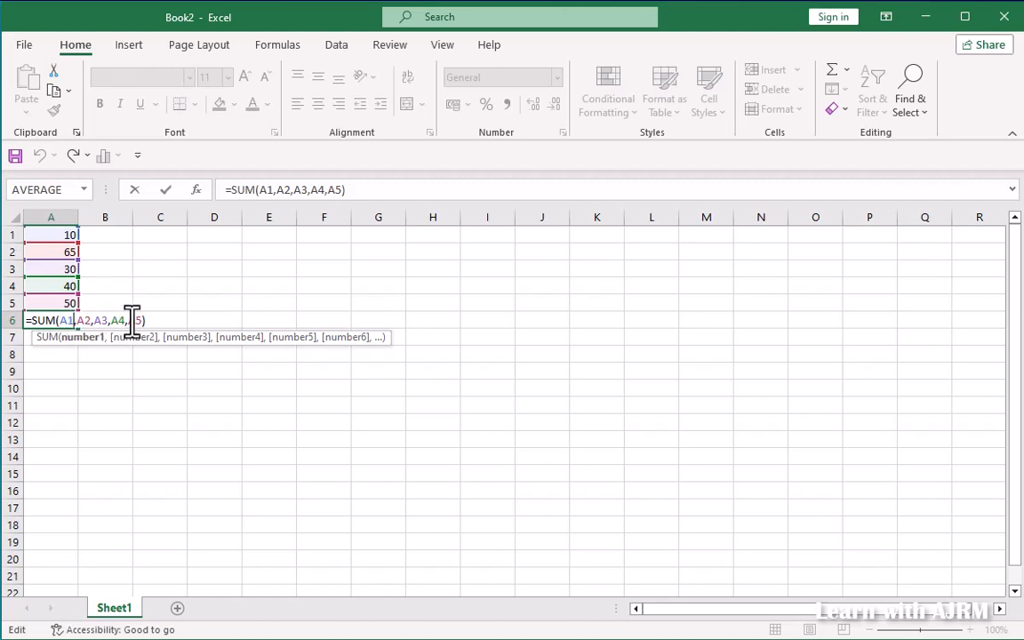
key("shift+Right")
key("shift+Right")
key("shift+Right")
key("shift+Right")
key("shift+Right")
key("shift+Right")
key("shift+Right")
key("shift+Right")
key("shift+Right")
key("shift+Right")
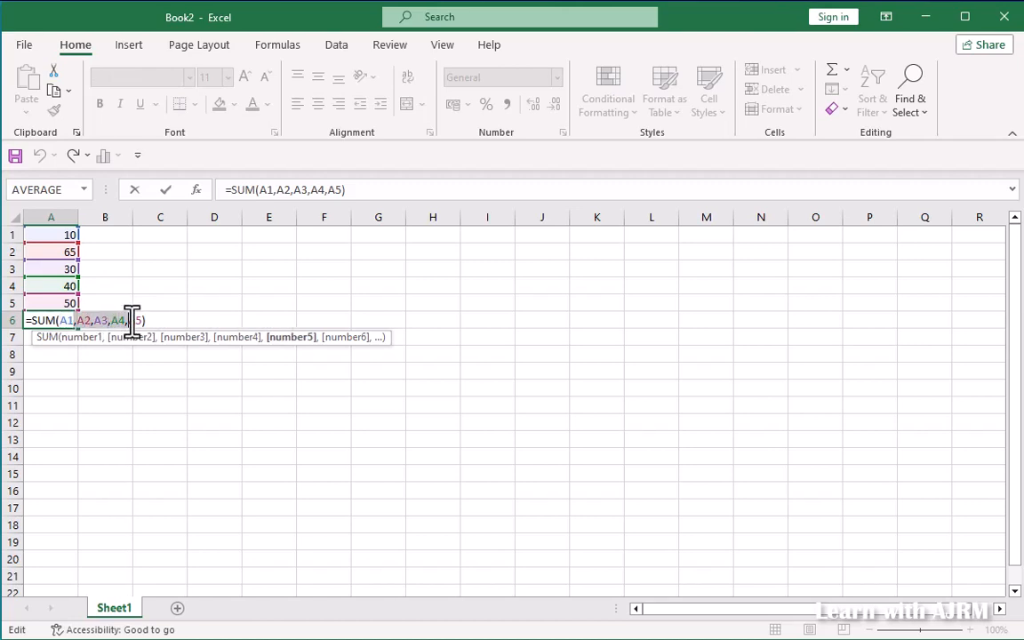
type(":")
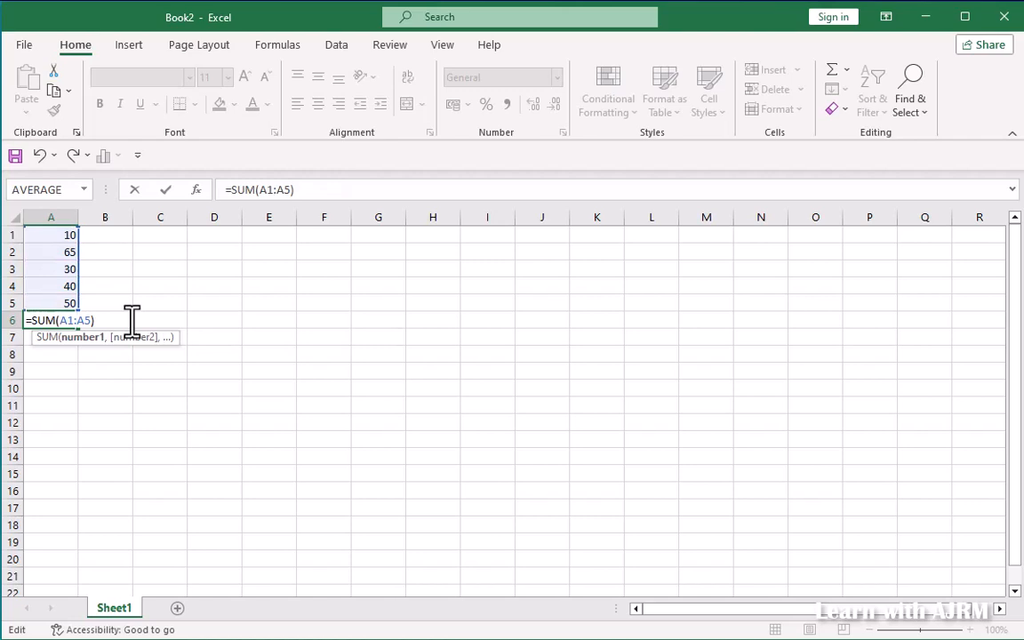
key("Return")
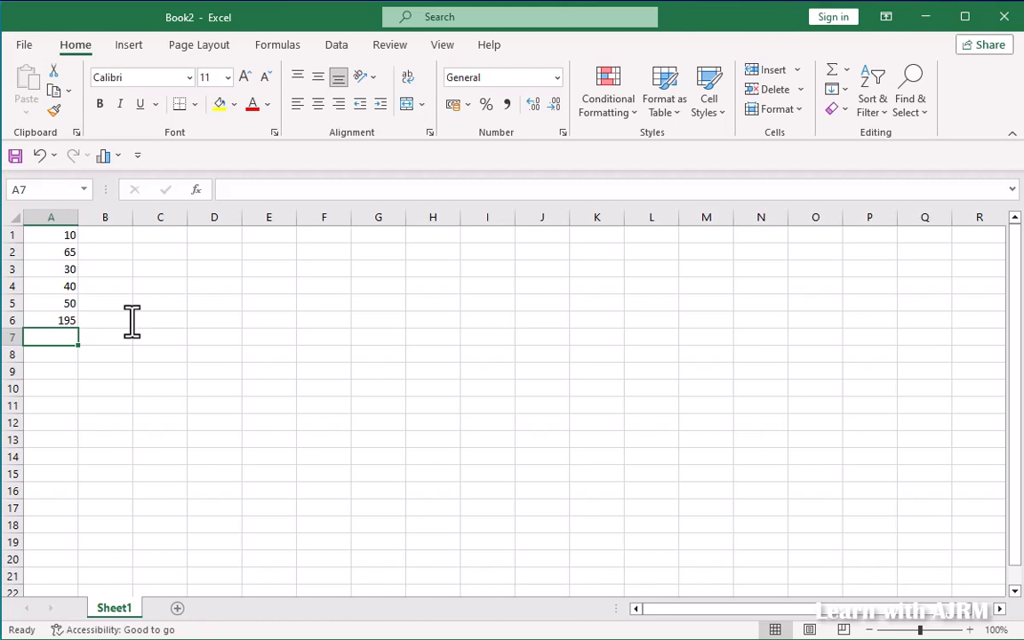
Extend the formula in cell A6 to =SUM(A1:A5) * 90/100 to calculate 90 percent of the total
double_click(59, 322)
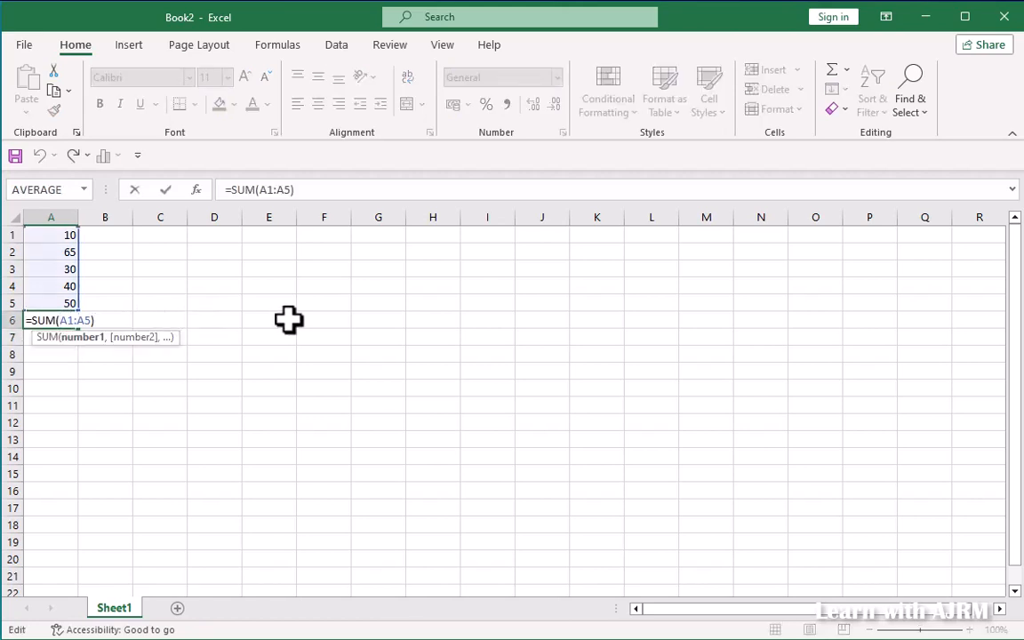
key("Right")
key("Right")
key("Right")
key("Right")
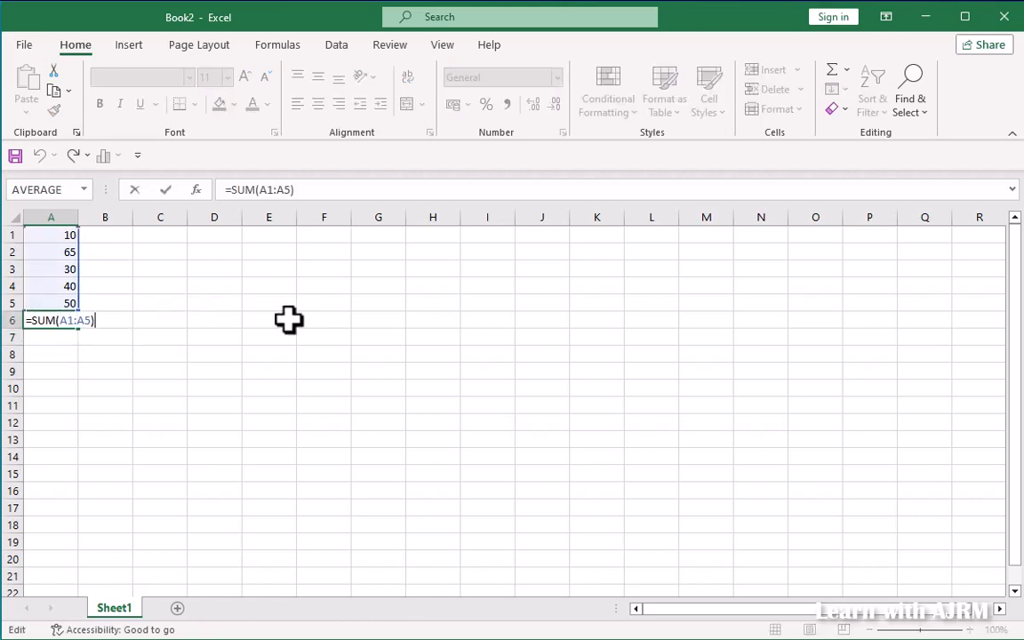
type("*")
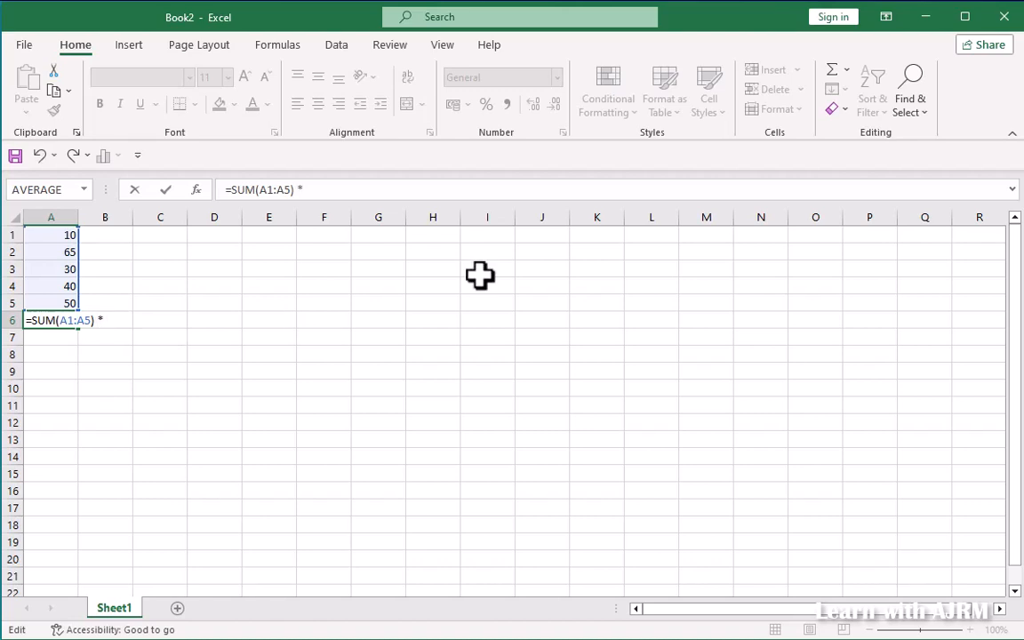
type(" 90/100")
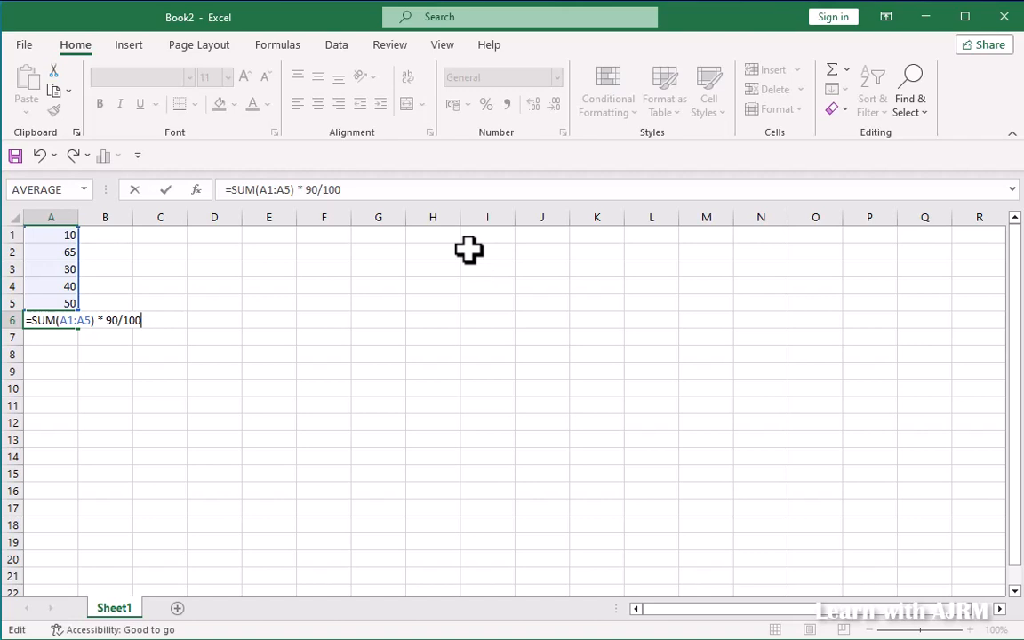
key("Return")
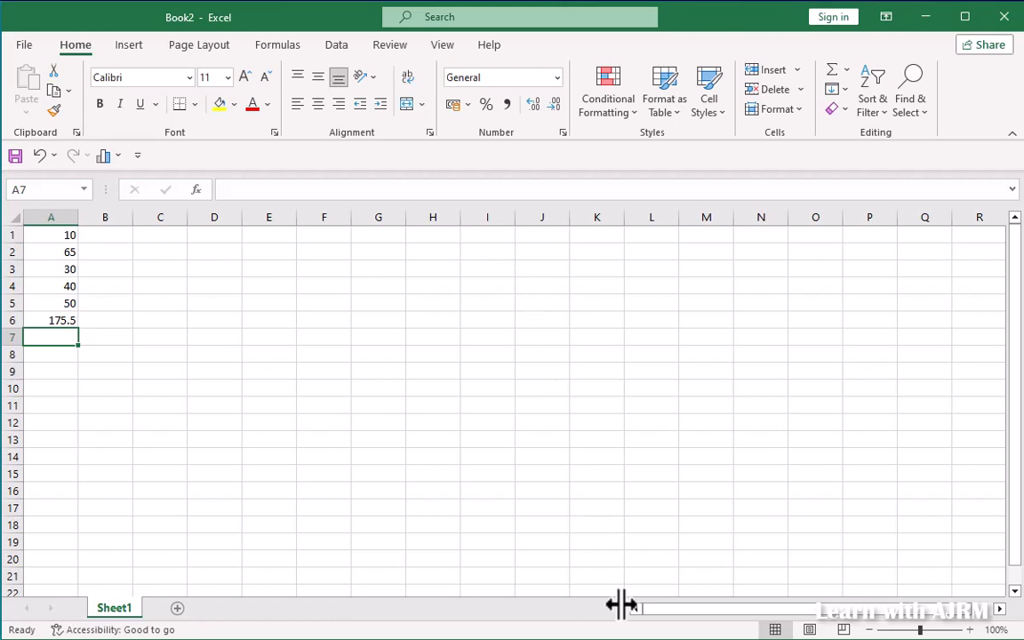
Switch to Paint and handwrite an asterisk below the X−Y expression and 90/100 beside it with the brush
key("alt+Tab")
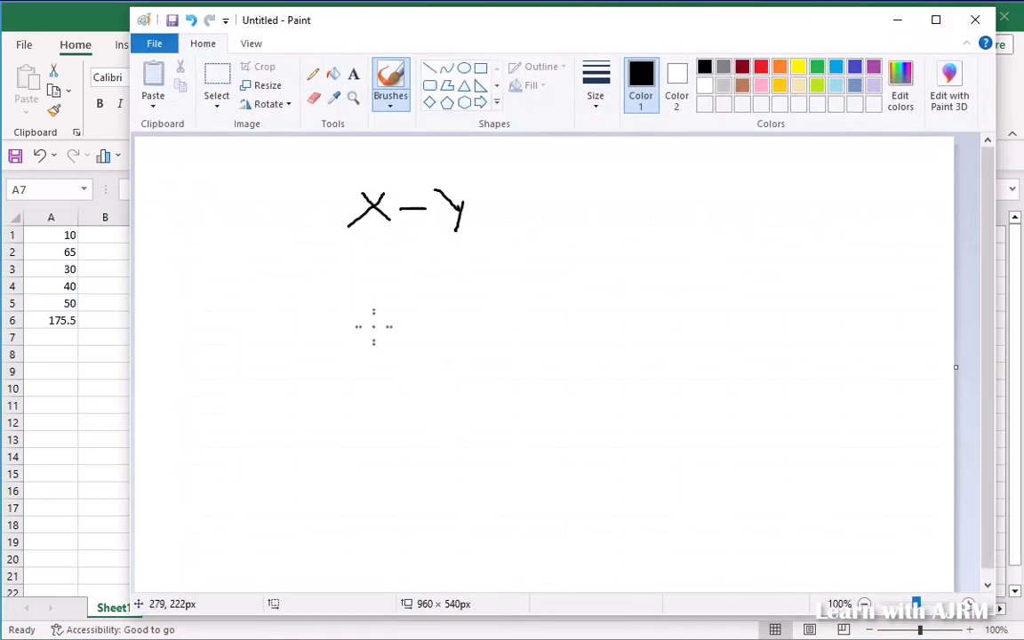
mouse_move(371, 324)
left_mouse_down()
mouse_move(413, 340)
mouse_move(388, 337)
mouse_move(380, 347)
mouse_move(410, 325)
left_mouse_up()
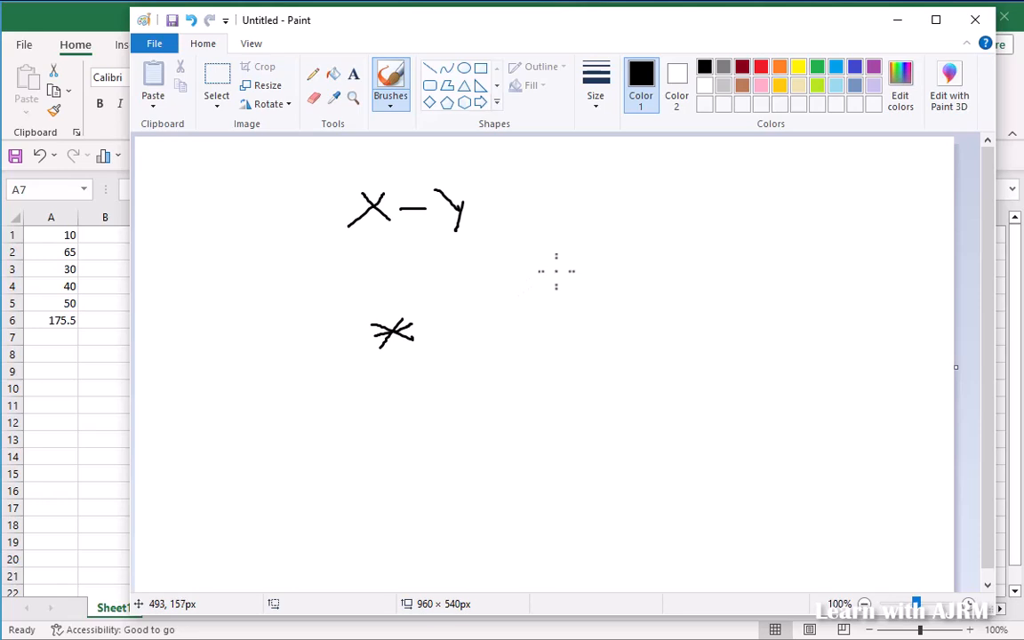
mouse_move(554, 261)
left_mouse_down()
mouse_move(541, 268)
mouse_move(555, 305)
mouse_move(569, 271)
mouse_move(579, 314)
left_mouse_up()
mouse_move(607, 277)
left_mouse_down()
mouse_move(607, 302)
mouse_move(626, 283)
mouse_move(647, 290)
left_mouse_up()
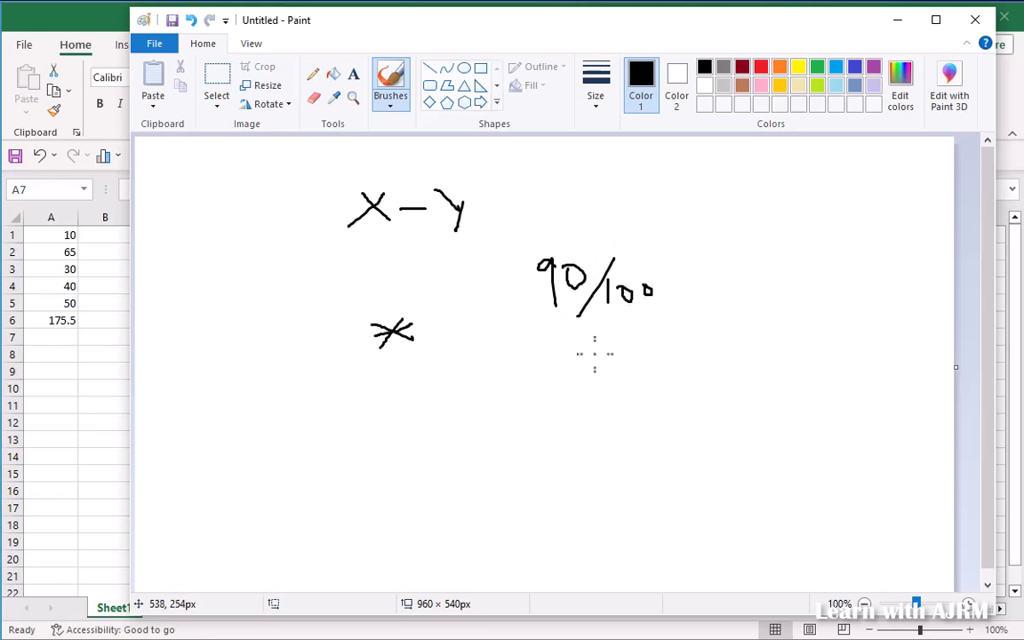
Handwrite 90 over 100 as a stacked fraction with a horizontal line, below the inline 90/100
mouse_move(592, 354)
left_mouse_down()
mouse_move(586, 346)
mouse_move(596, 377)
mouse_move(633, 360)
mouse_move(628, 344)
left_mouse_up()
left_click_drag(567, 384, 662, 378)
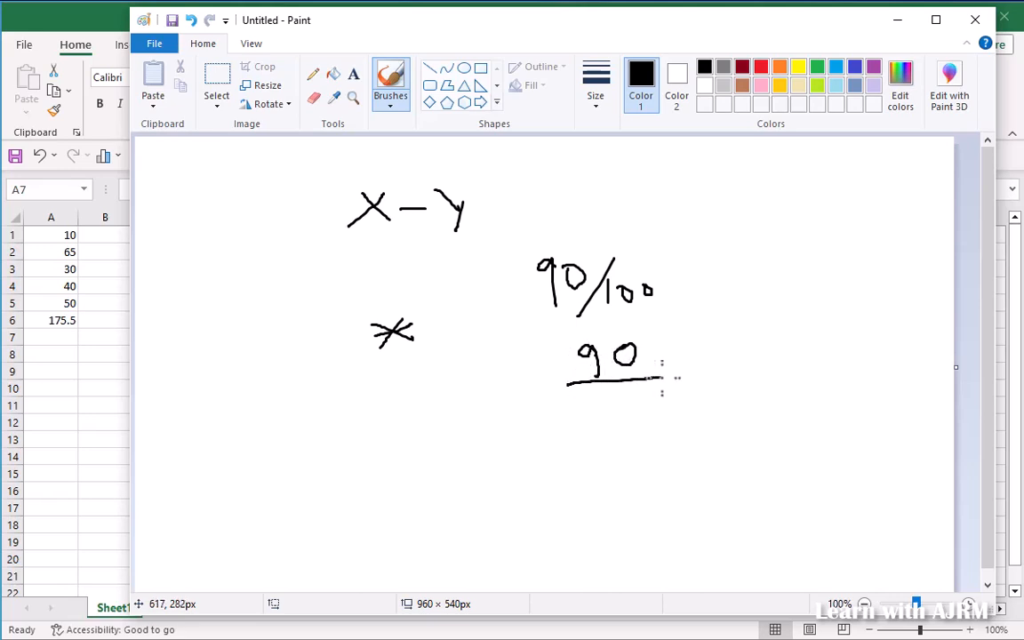
mouse_move(593, 393)
left_mouse_down()
mouse_move(594, 412)
mouse_move(633, 402)
left_mouse_up()
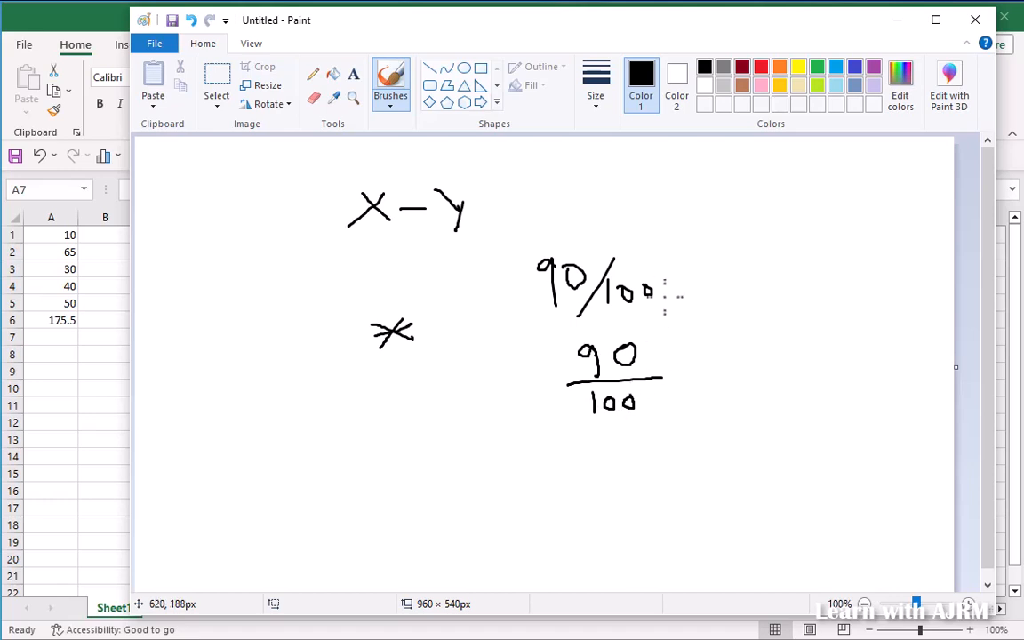
Draw a tick mark beside each of the two 90/100 notations and circle the inline one
left_click_drag(666, 283, 739, 250)
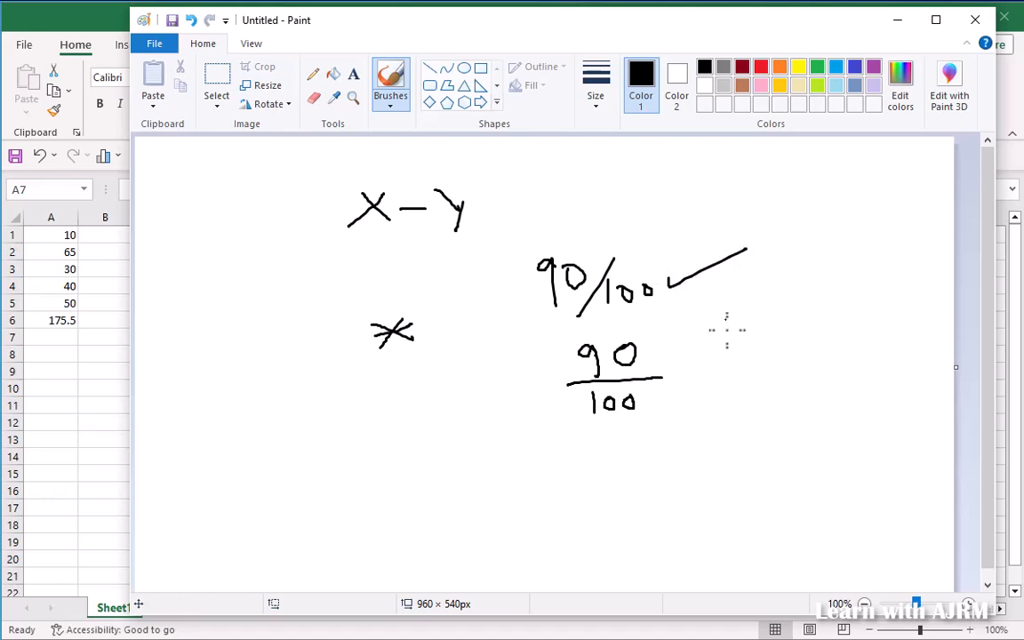
left_click_drag(677, 366, 789, 316)
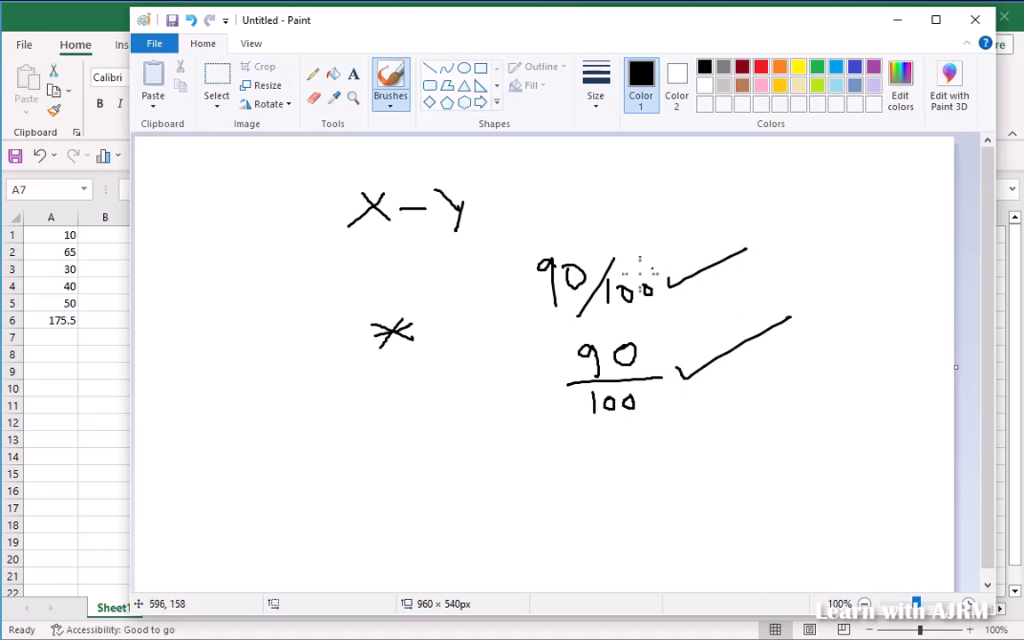
mouse_move(609, 217)
left_mouse_down()
mouse_move(505, 299)
mouse_move(755, 264)
mouse_move(628, 206)
mouse_move(624, 228)
left_mouse_up()
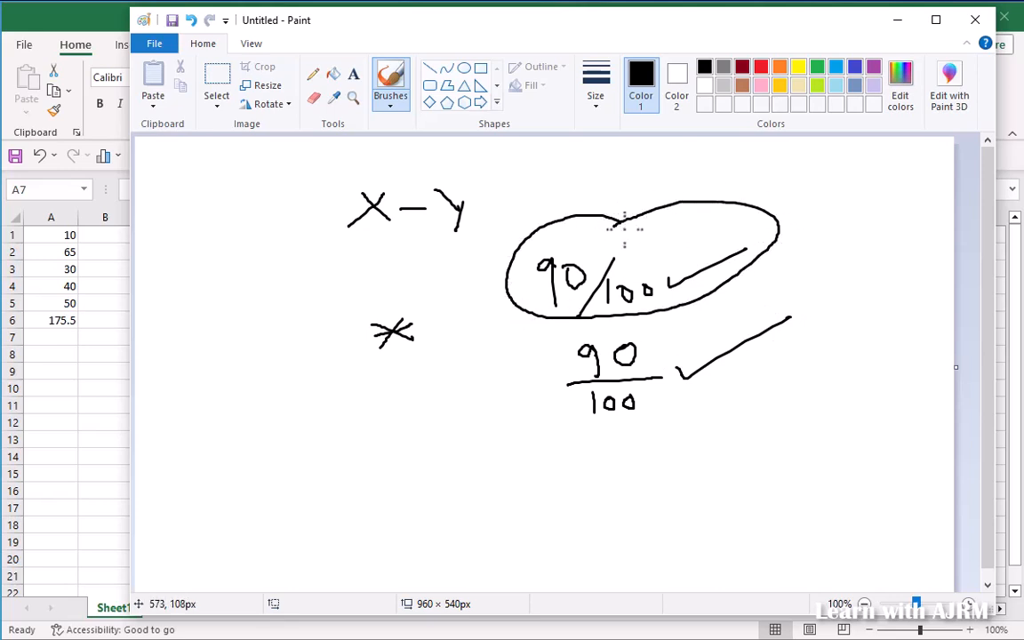